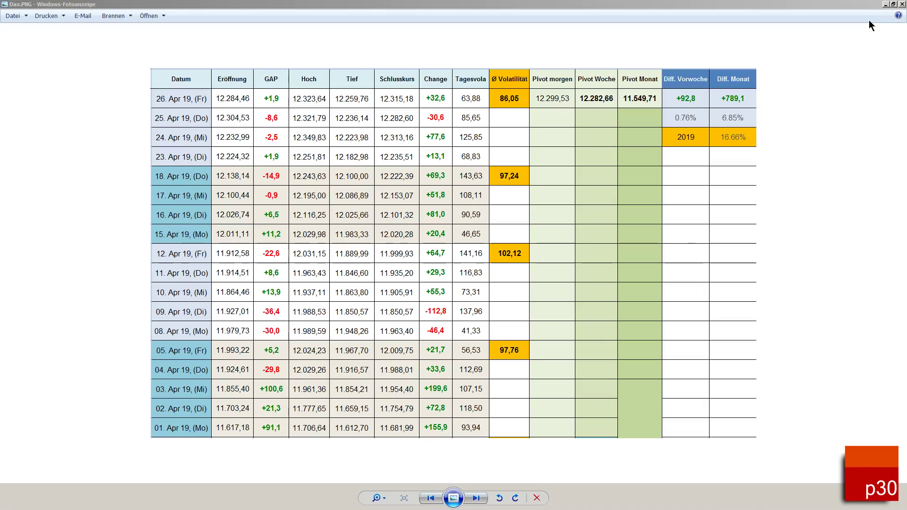
Restore the enlarged Dax.PNG picture to a smaller window, maximize the 5-minute DAX chart and examine its support and resistance levels.
click(893, 5)
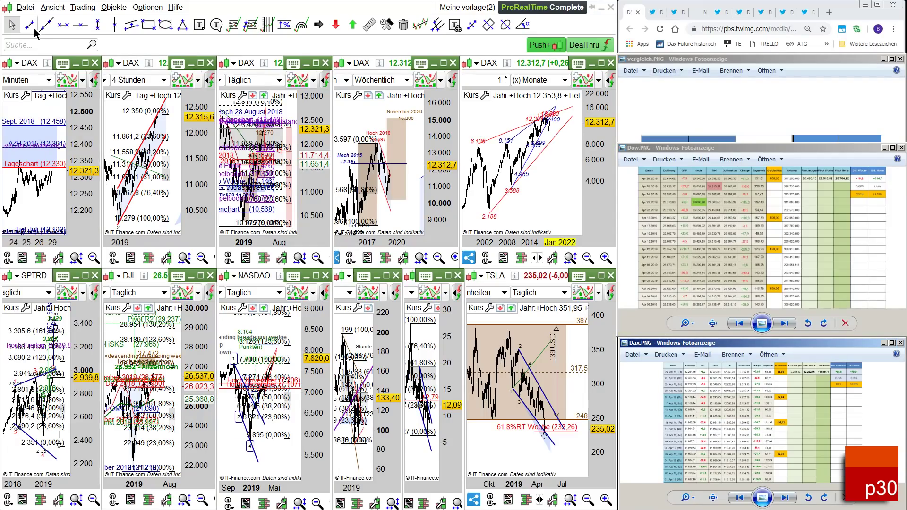
click(85, 63)
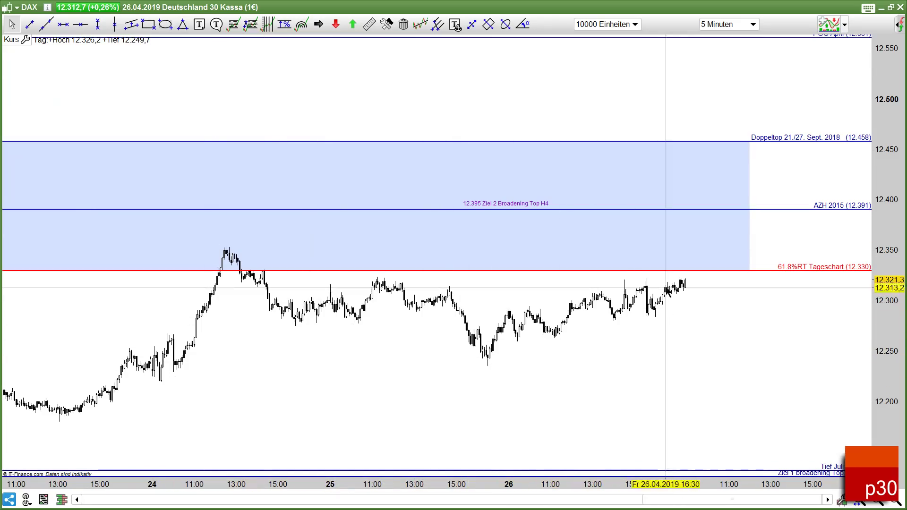
drag(146, 318, 296, 300)
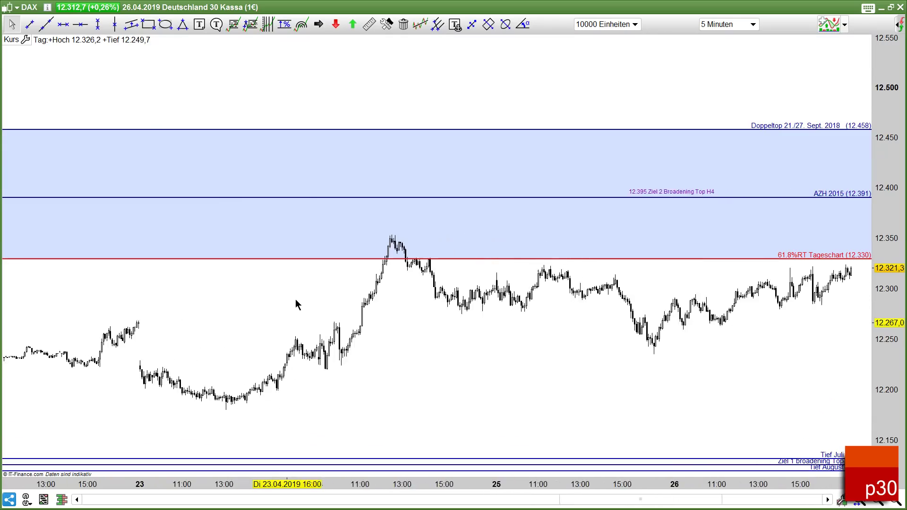
scroll(429, 260, down, 3)
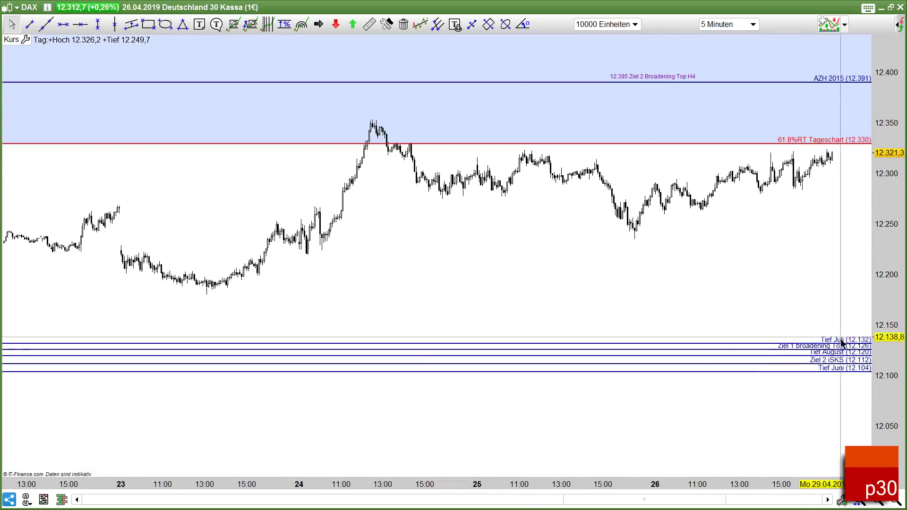
drag(554, 280, 369, 358)
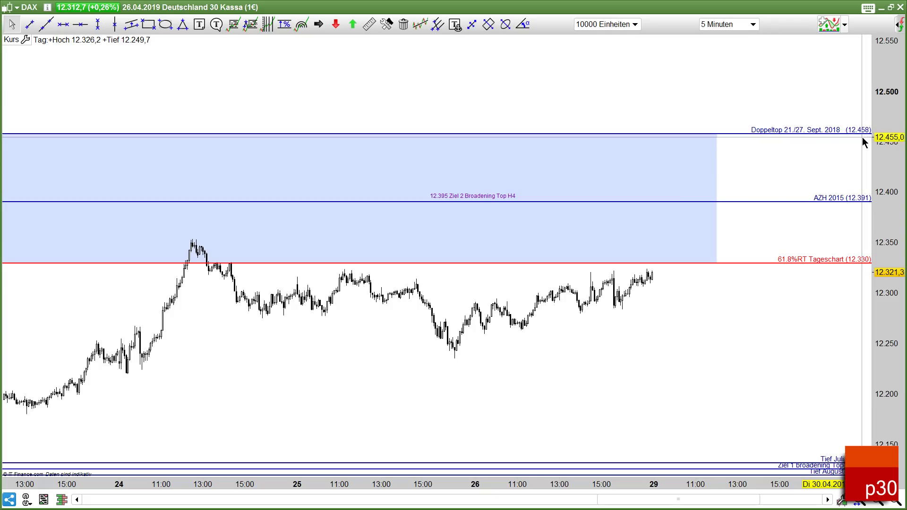
Switch the DAX chart's time unit to 4 Stunden and frame the March–April broadening pattern with its price targets.
click(753, 25)
click(738, 194)
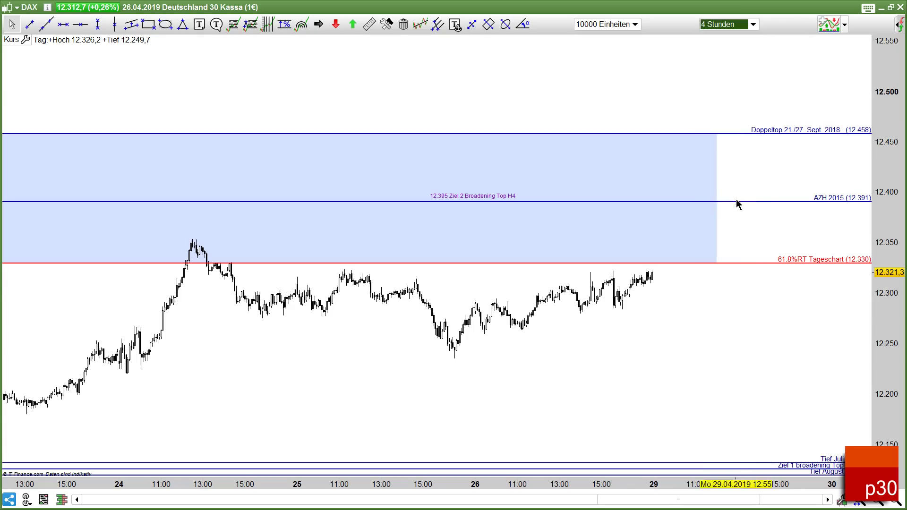
scroll(599, 283, up, 10)
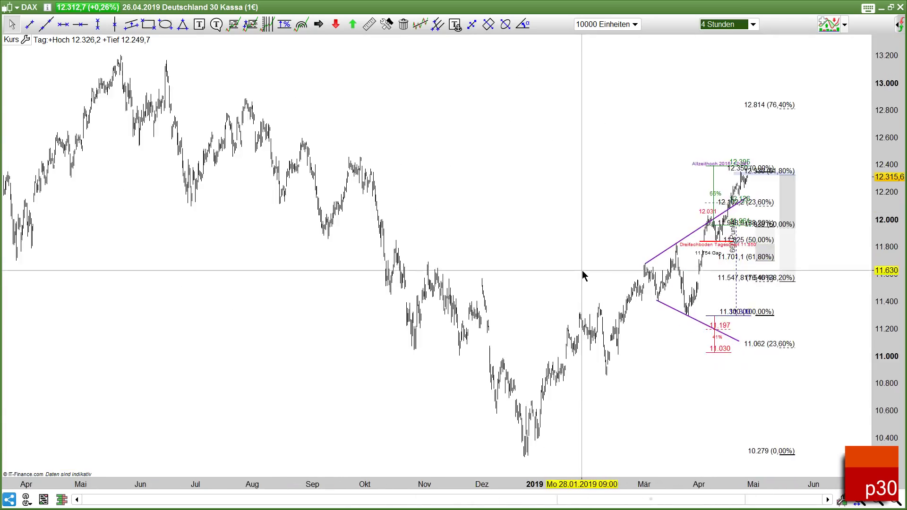
scroll(489, 259, up, 4)
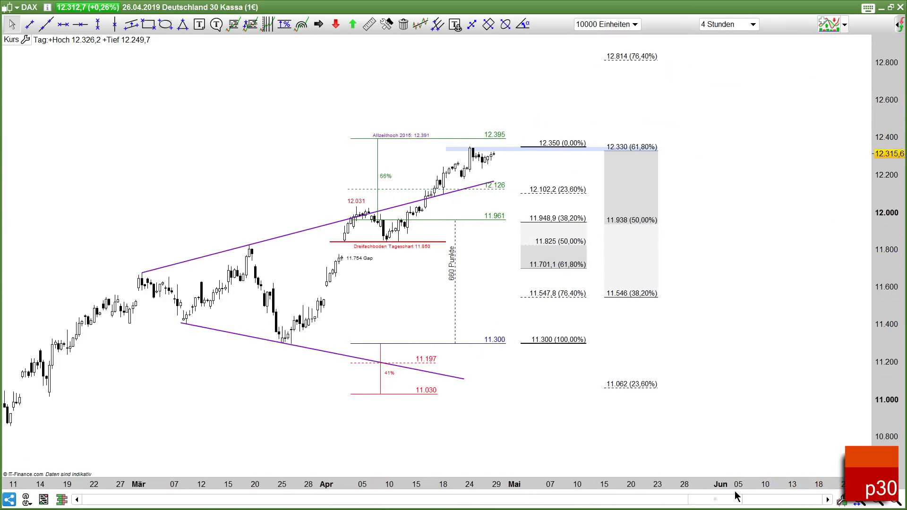
drag(732, 487, 796, 478)
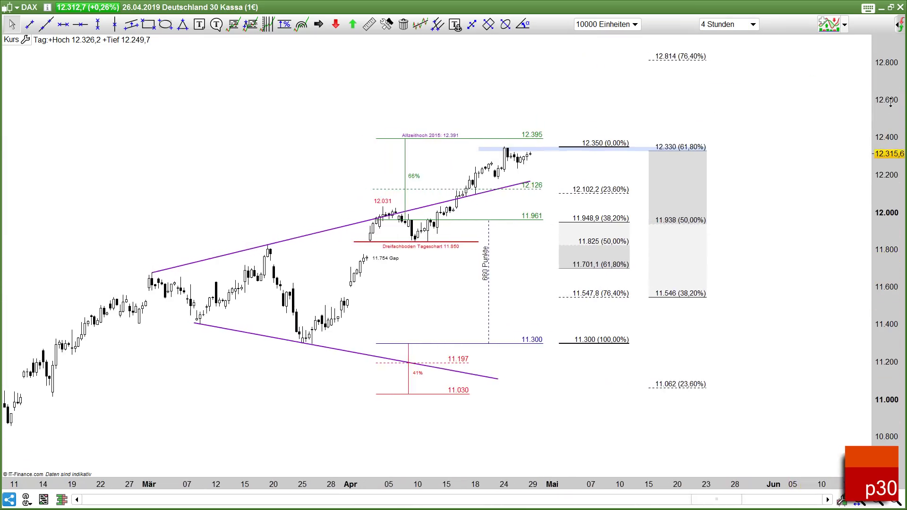
drag(880, 139, 879, 119)
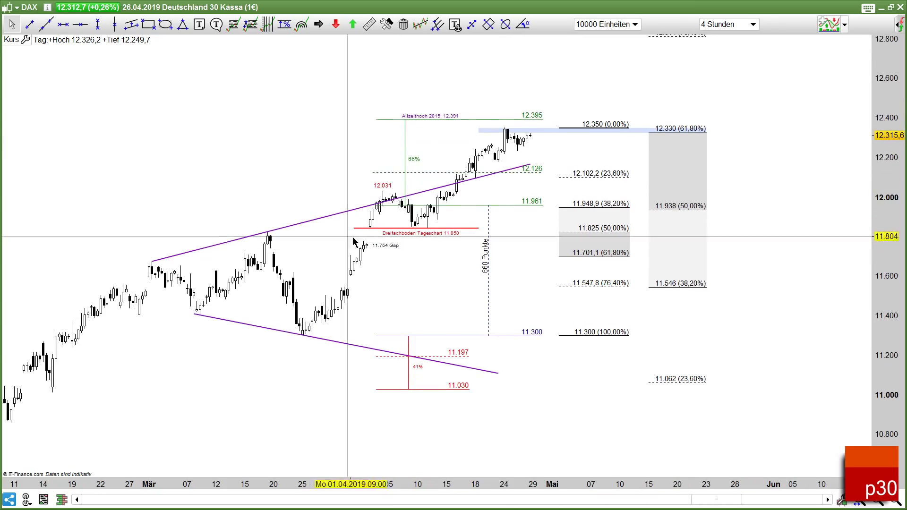
drag(878, 370, 878, 393)
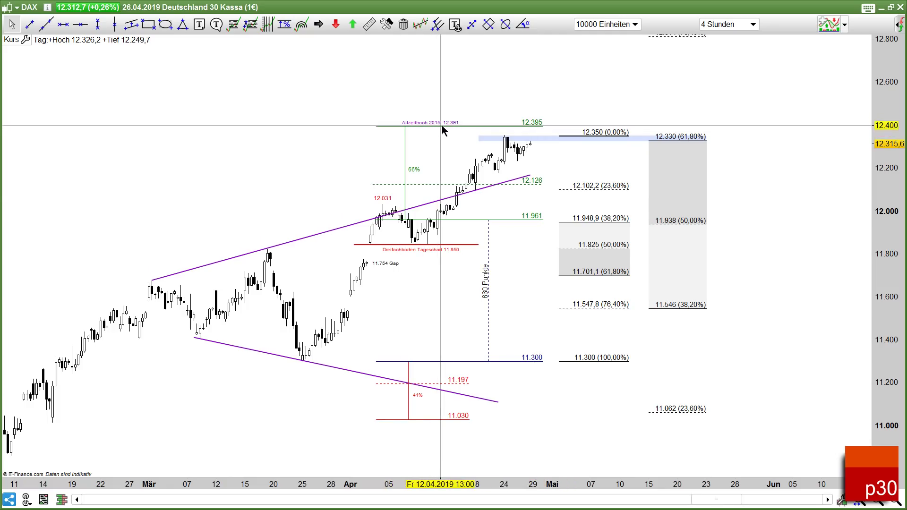
Examine the higher retracement levels on the four-hour chart, up to the 76.40% and 100% lines.
right_click(763, 203)
click(700, 151)
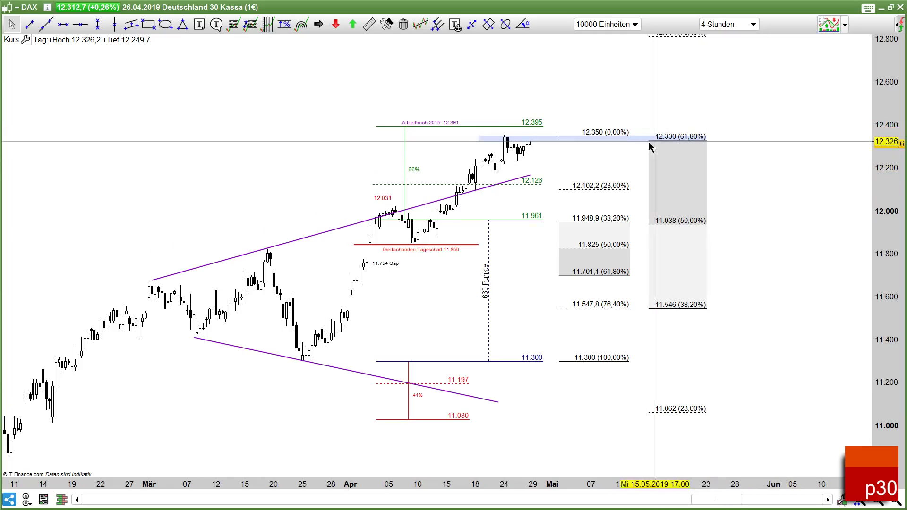
drag(895, 76, 895, 118)
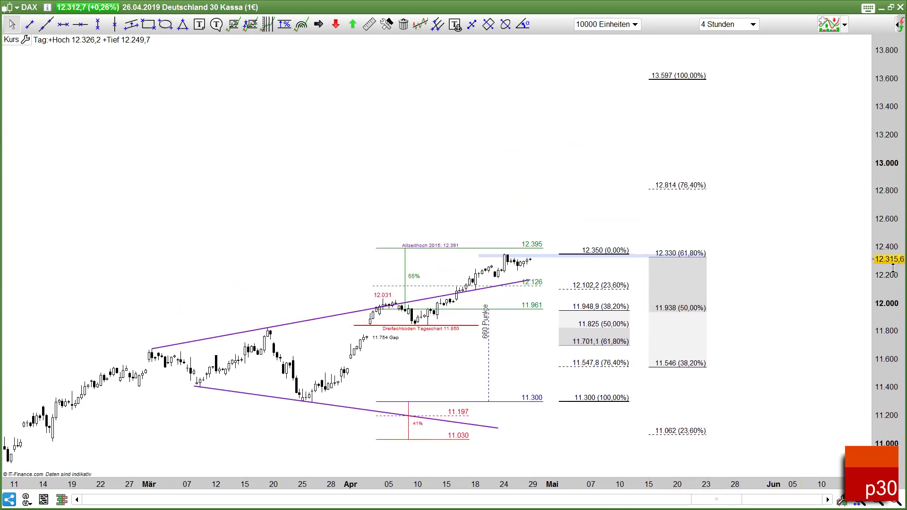
drag(874, 273, 895, 424)
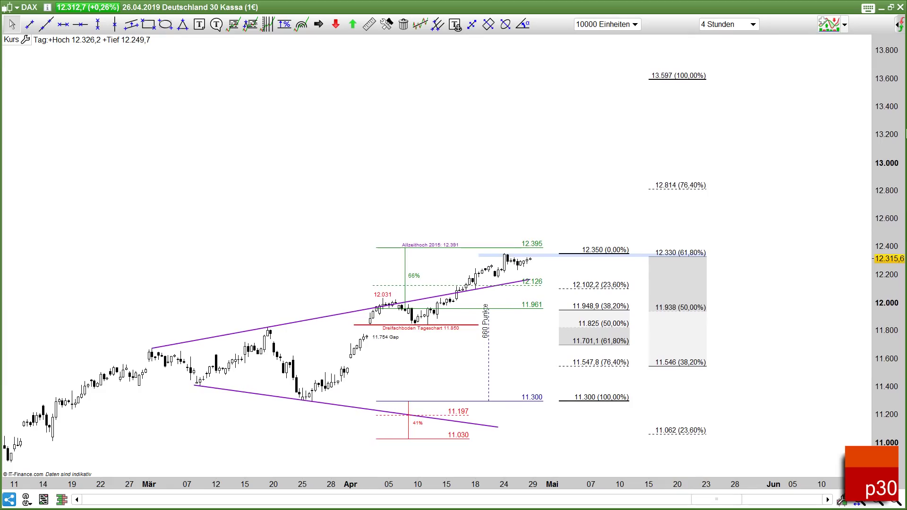
drag(886, 112, 887, 132)
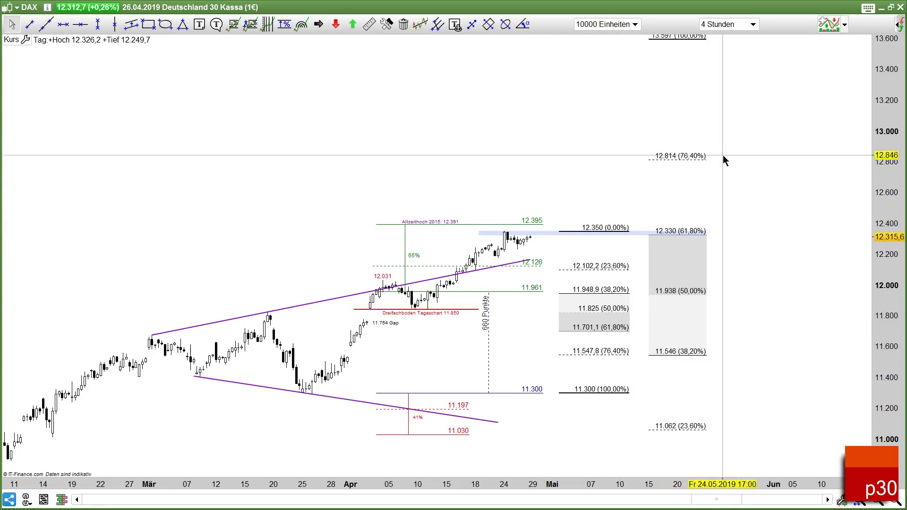
drag(883, 185, 870, 241)
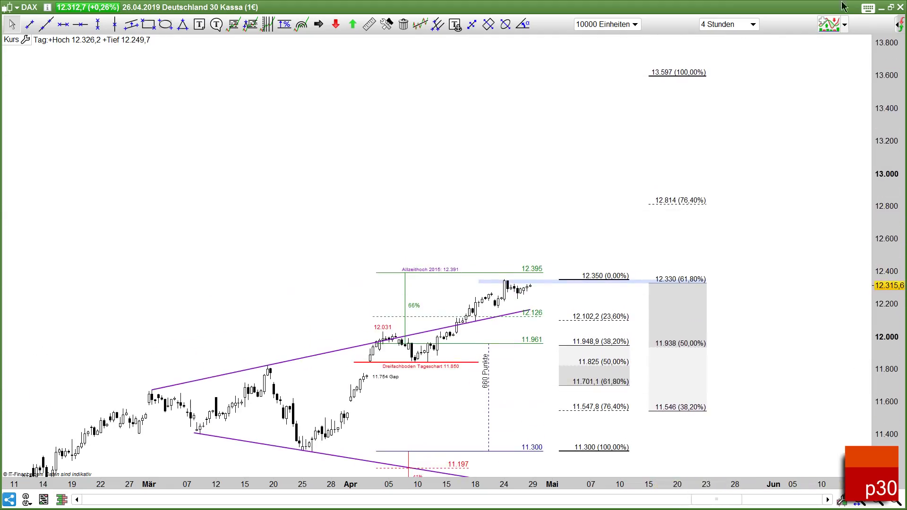
Restore the current chart to its tile and maximize the neighbouring four-hour DAX chart with the rising channel.
click(891, 8)
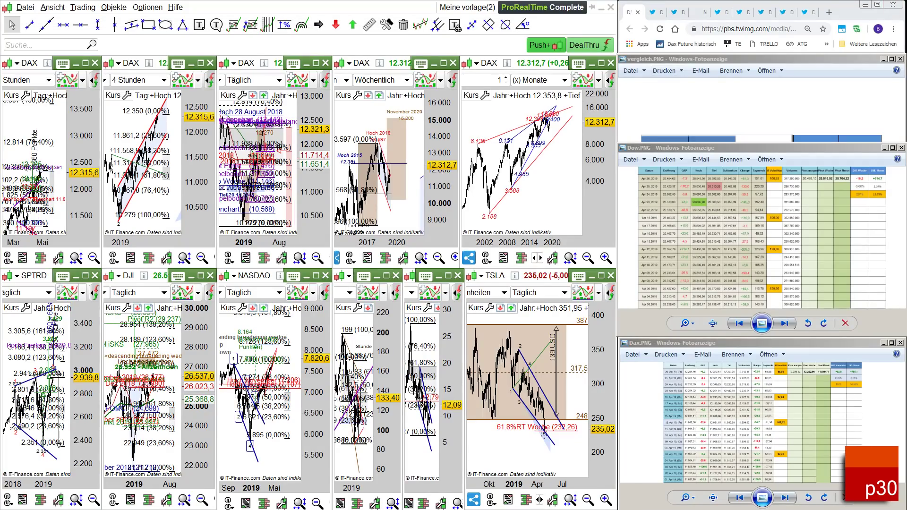
click(201, 63)
right_click(263, 158)
click(226, 203)
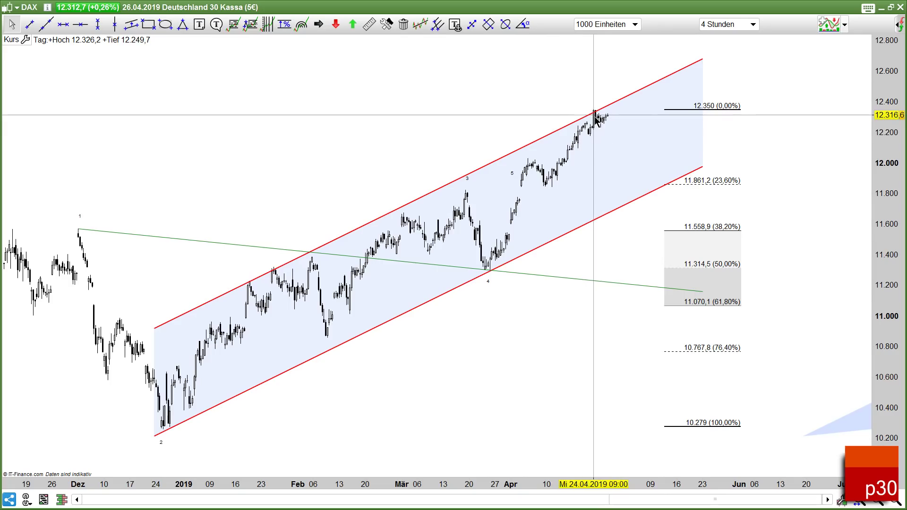
right_click(609, 240)
click(597, 244)
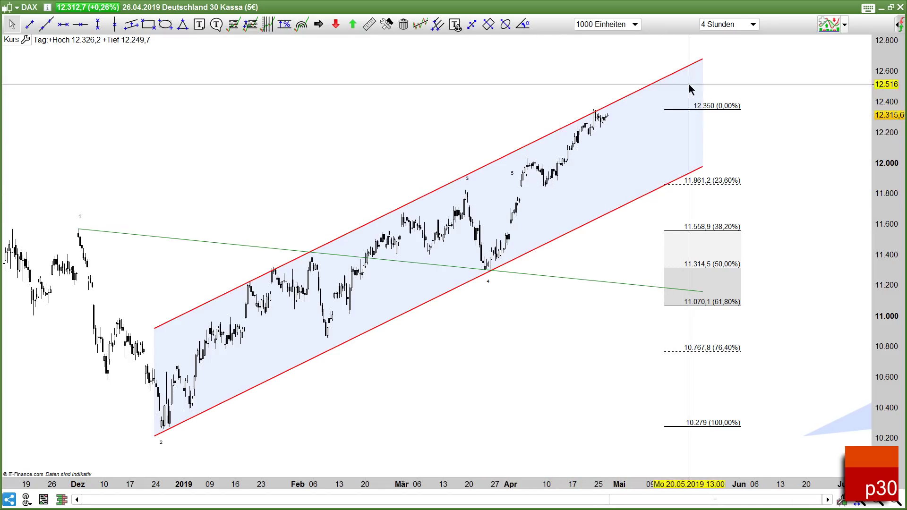
right_click(709, 150)
key(Escape)
Draw a red segment from the high at point 1 past point 3 to 23 May 2019 at about 12.002, and thicken it.
mouse_move(487, 364)
mouse_down()
mouse_move(480, 338)
mouse_move(483, 362)
mouse_up()
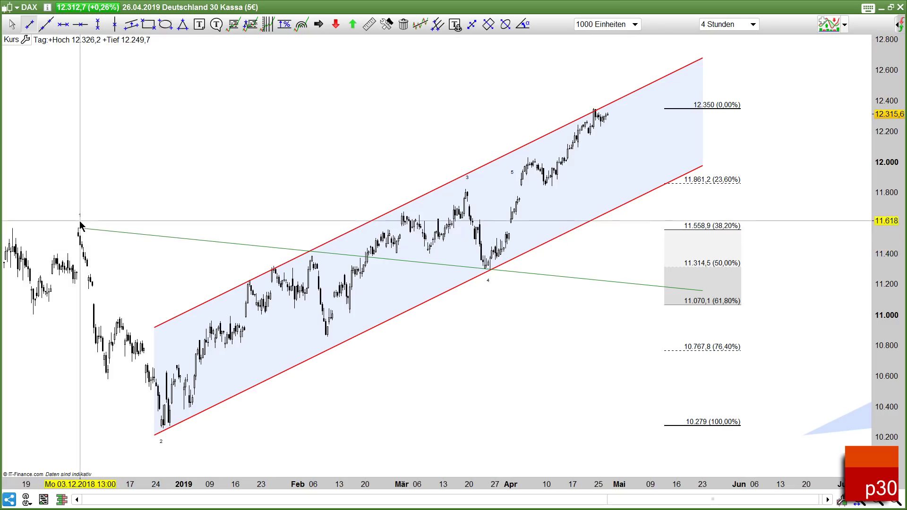
drag(78, 228, 702, 163)
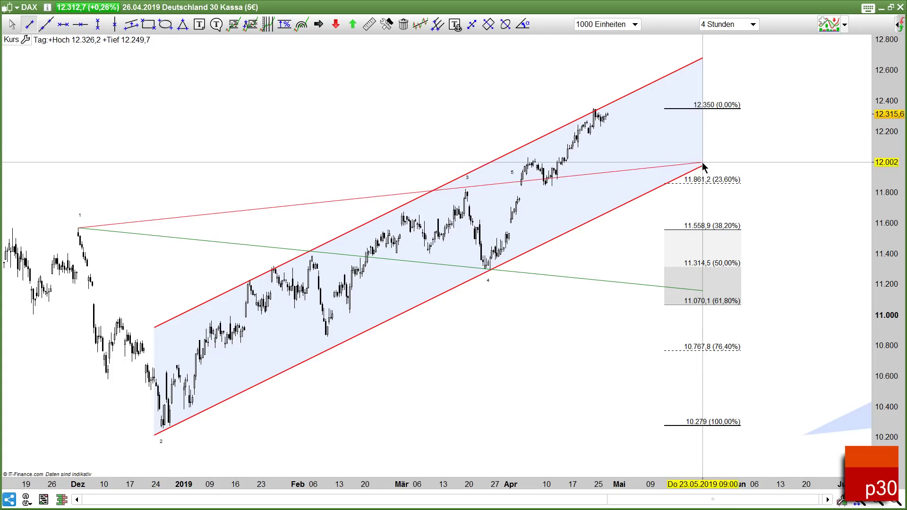
right_click(298, 202)
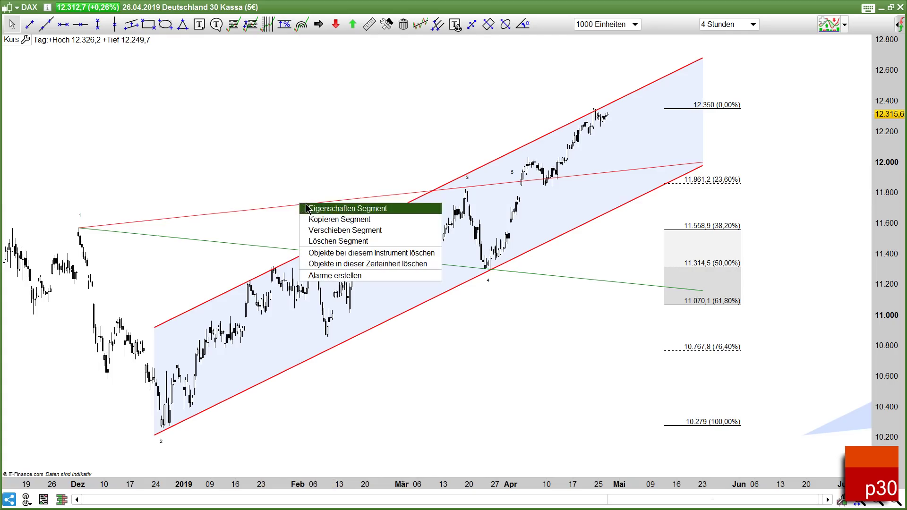
click(307, 208)
click(61, 320)
click(97, 361)
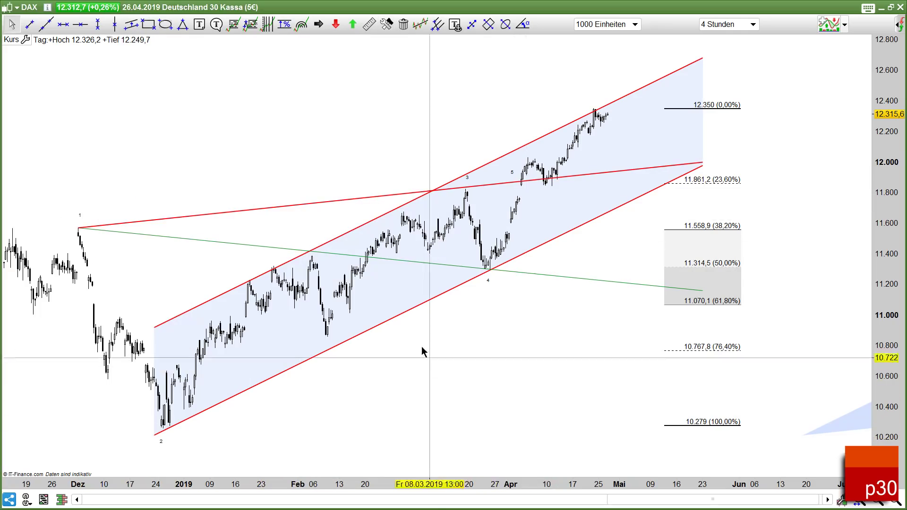
Move the blue rising channel off the price action into the empty area below the future dates.
right_click(382, 324)
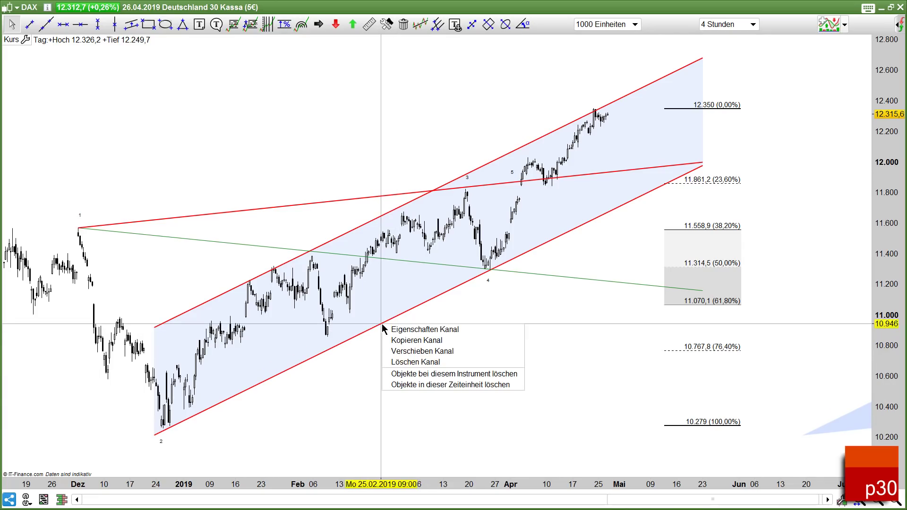
click(395, 351)
click(883, 423)
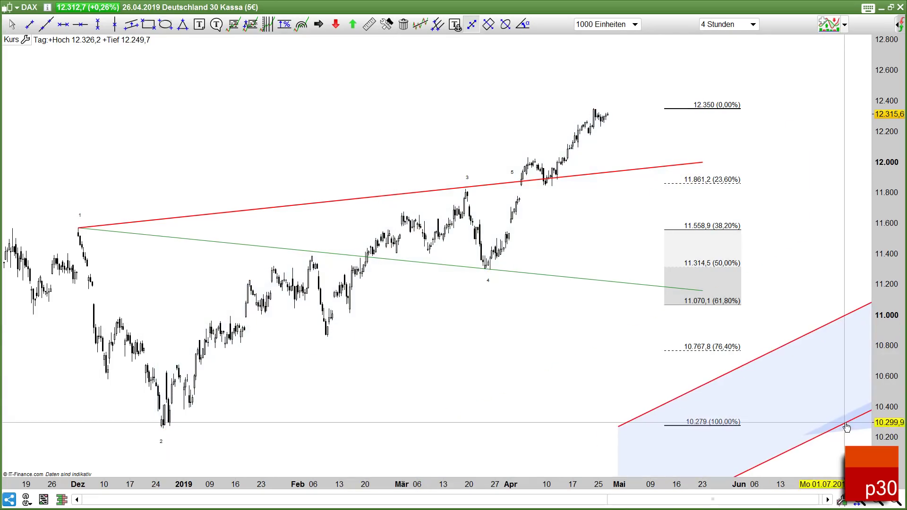
Draw a red segment from the low at point 2 through point 4 to 23 May 2019 at about 11.976, and thicken it.
click(29, 24)
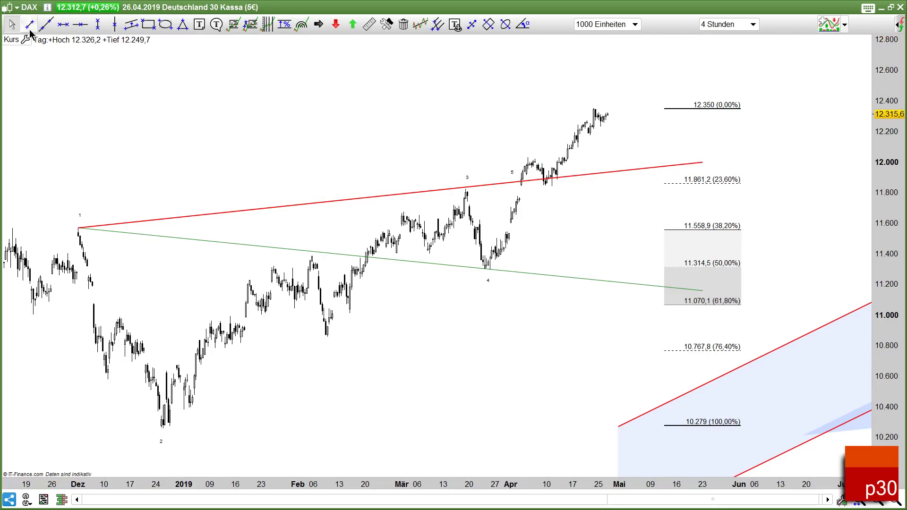
drag(168, 436, 703, 167)
right_click(616, 208)
click(633, 212)
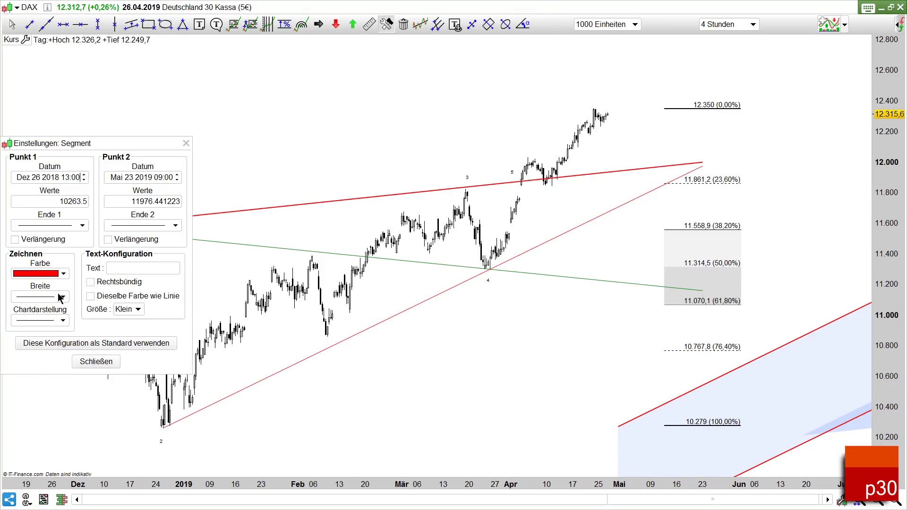
click(61, 318)
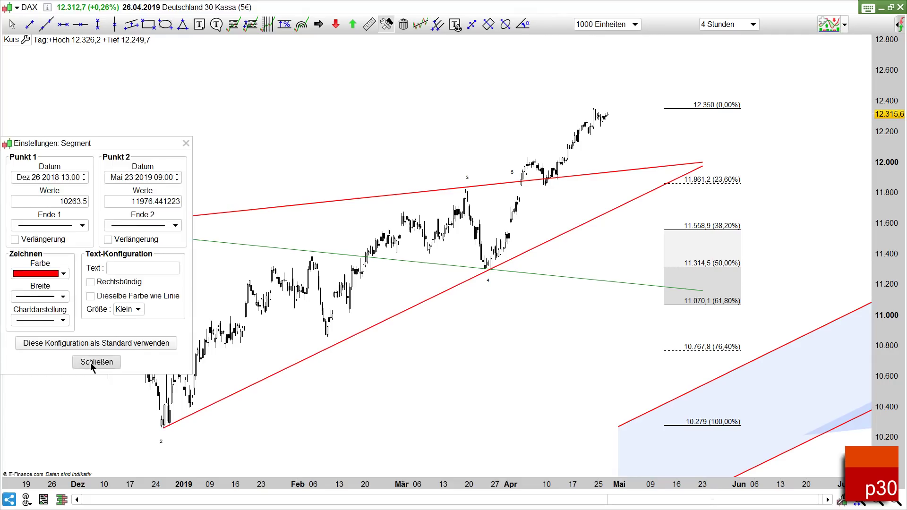
click(91, 362)
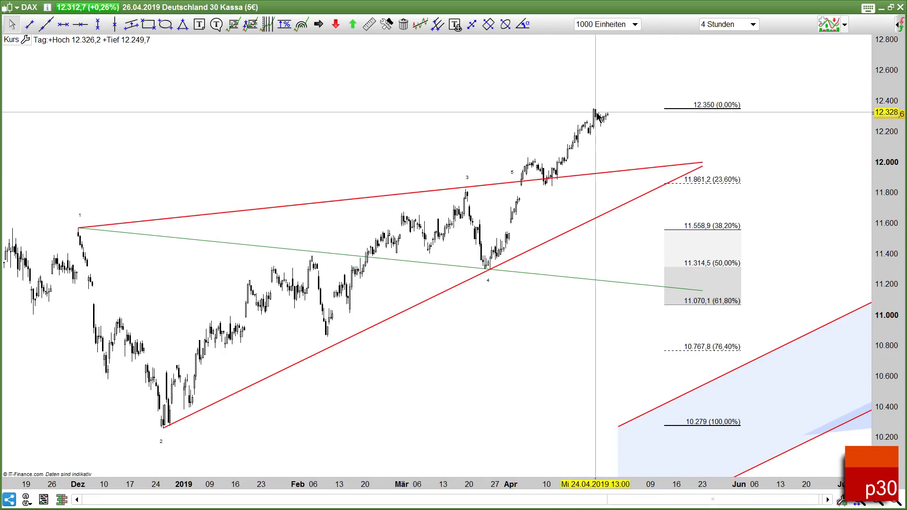
Move the blue triangle so its tip sits at point 3 and its lower edge follows the upper red line.
right_click(857, 431)
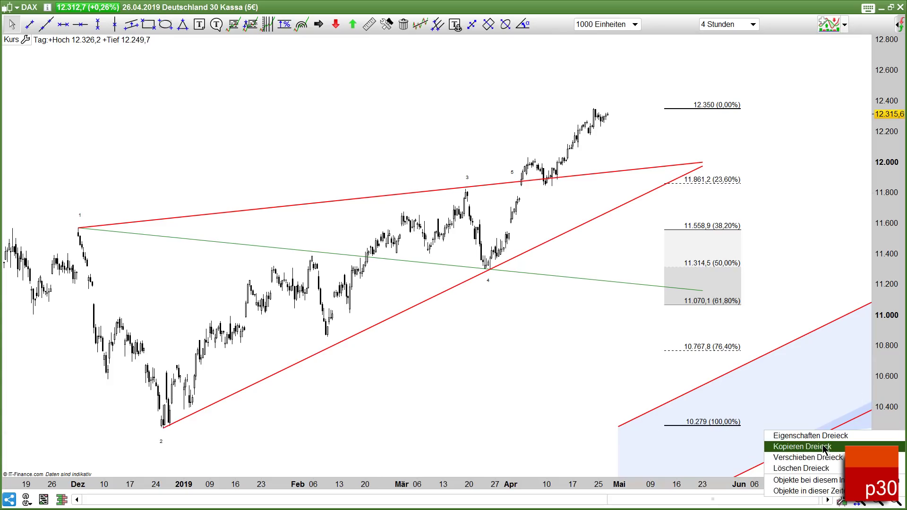
click(823, 460)
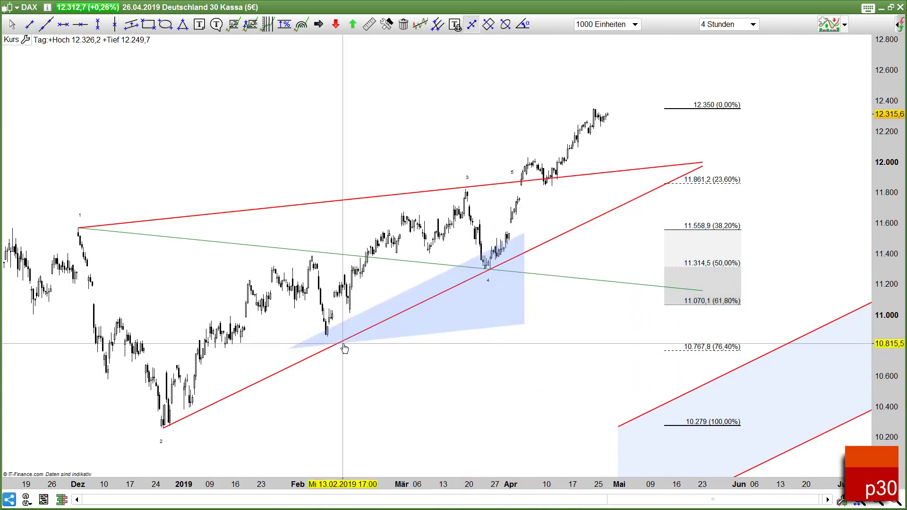
click(409, 409)
right_click(401, 407)
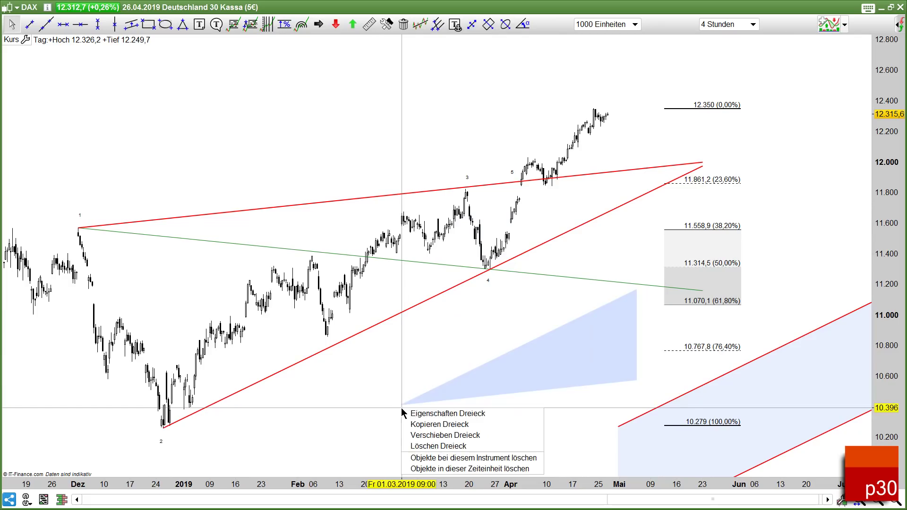
click(411, 434)
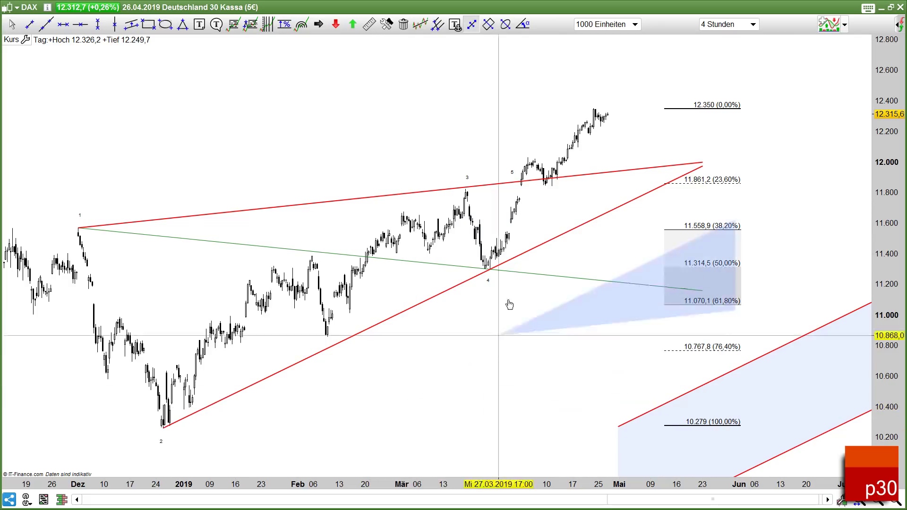
click(464, 188)
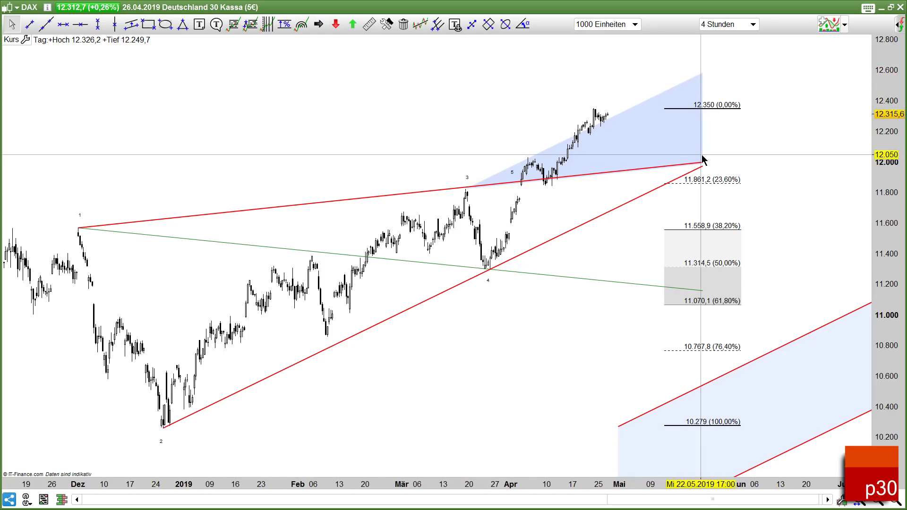
right_click(724, 135)
key(Escape)
drag(579, 282, 559, 273)
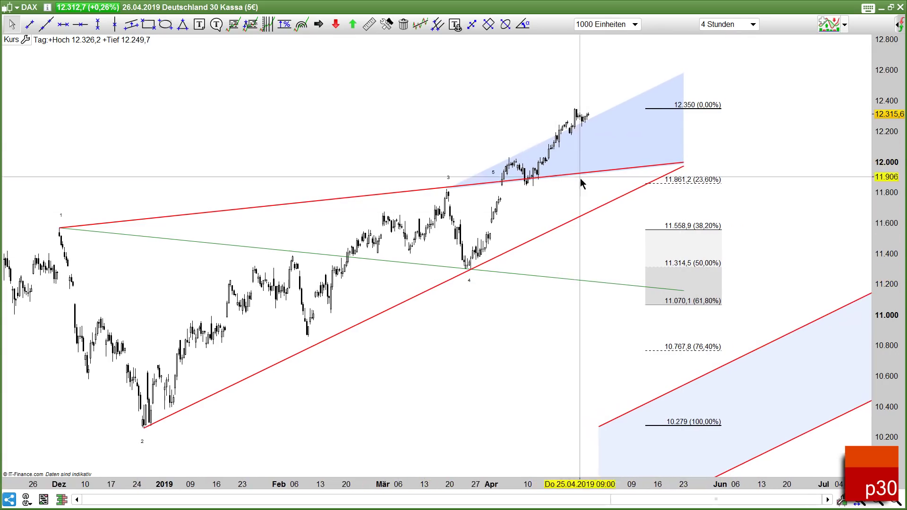
Move the blue rising channel back onto the price action, with its lower edge running from the low at point 2 through point 4.
right_click(597, 282)
click(514, 341)
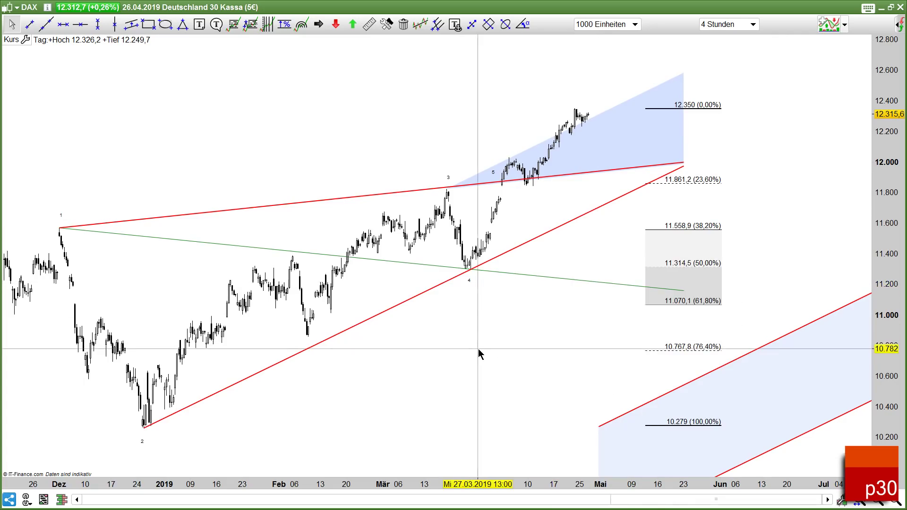
drag(511, 356, 514, 326)
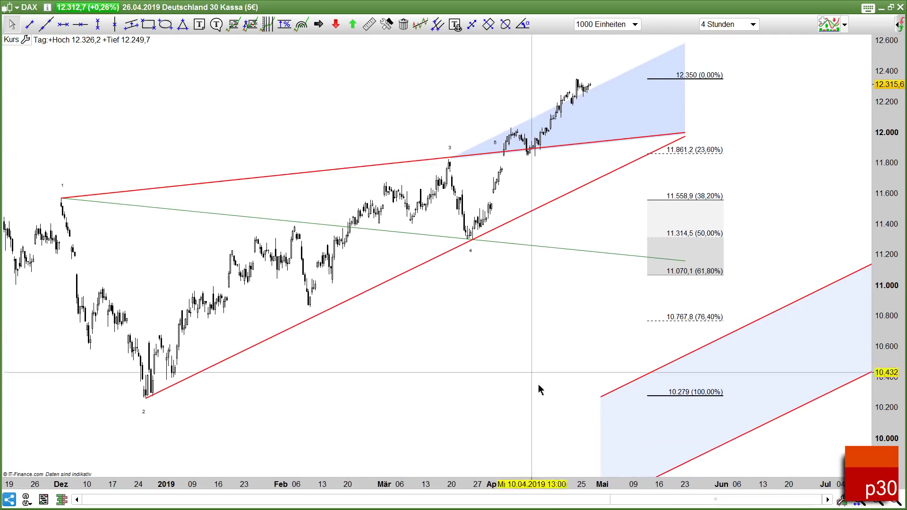
right_click(695, 462)
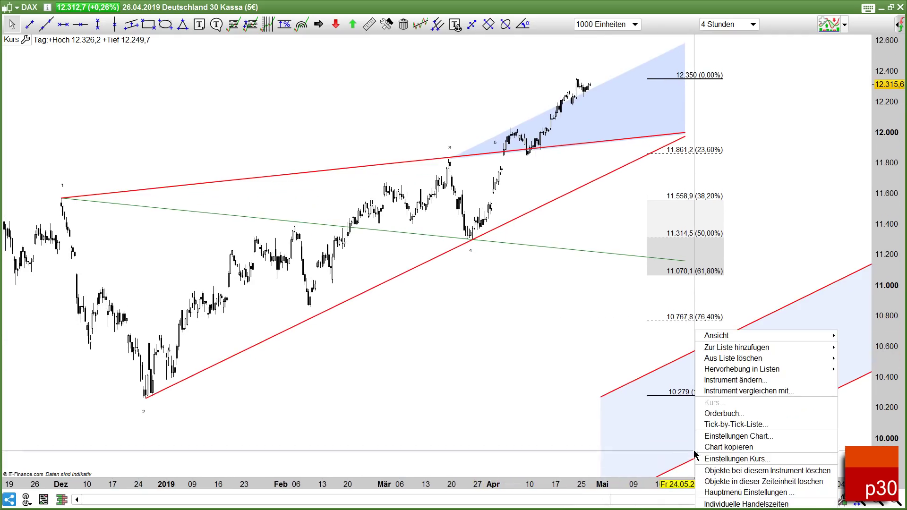
click(674, 465)
right_click(674, 467)
click(686, 471)
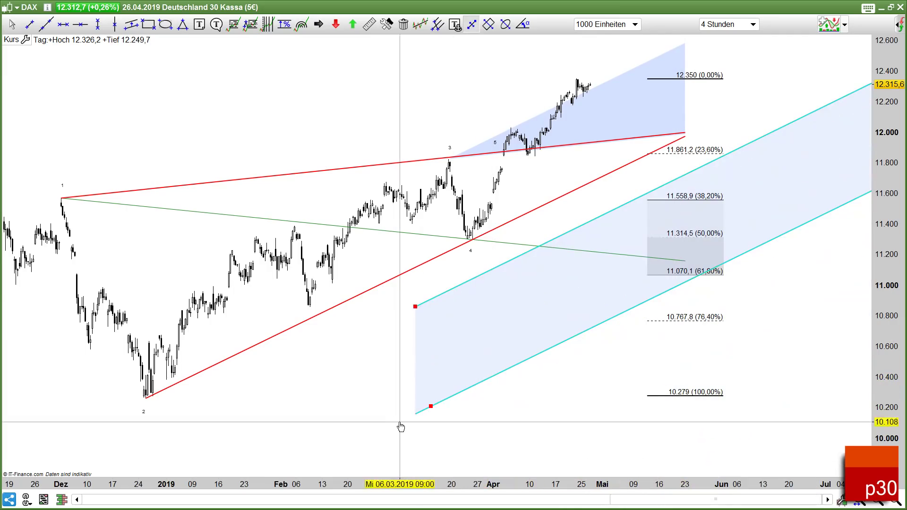
click(415, 413)
right_click(414, 414)
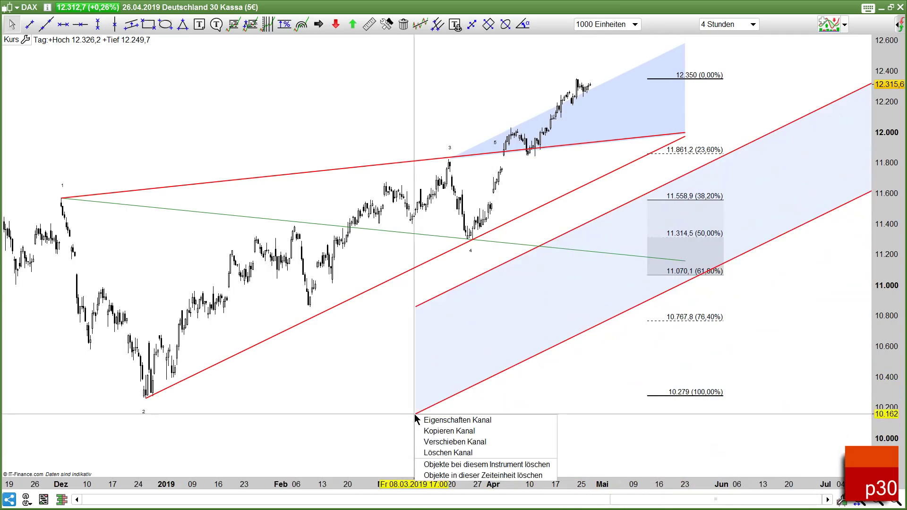
click(426, 441)
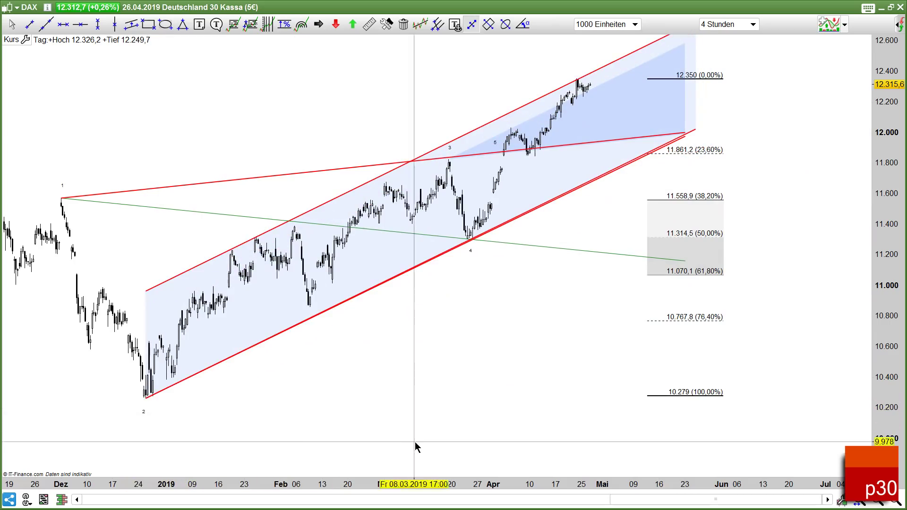
drag(473, 370, 473, 421)
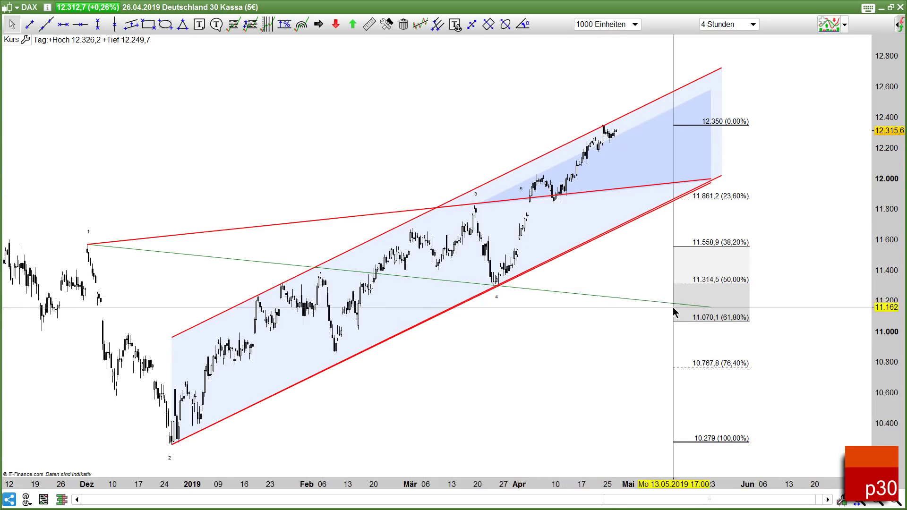
right_click(580, 276)
key(Escape)
right_click(524, 364)
key(Escape)
right_click(512, 364)
key(Escape)
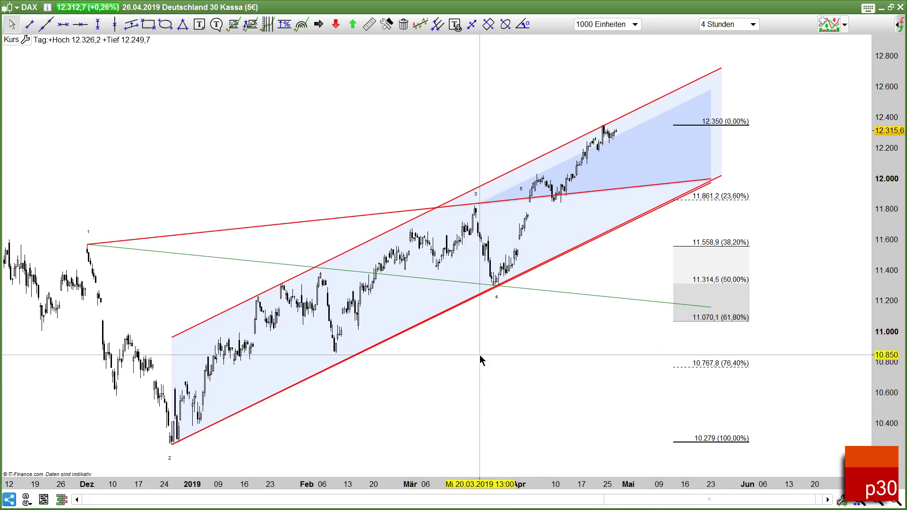
Leave the four-hour chart and open the daily DAX chart at full size.
click(890, 8)
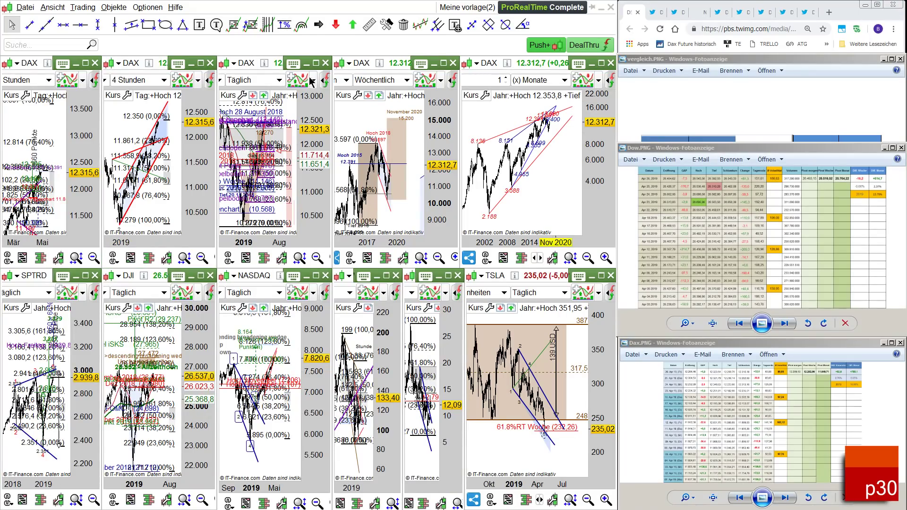
click(317, 64)
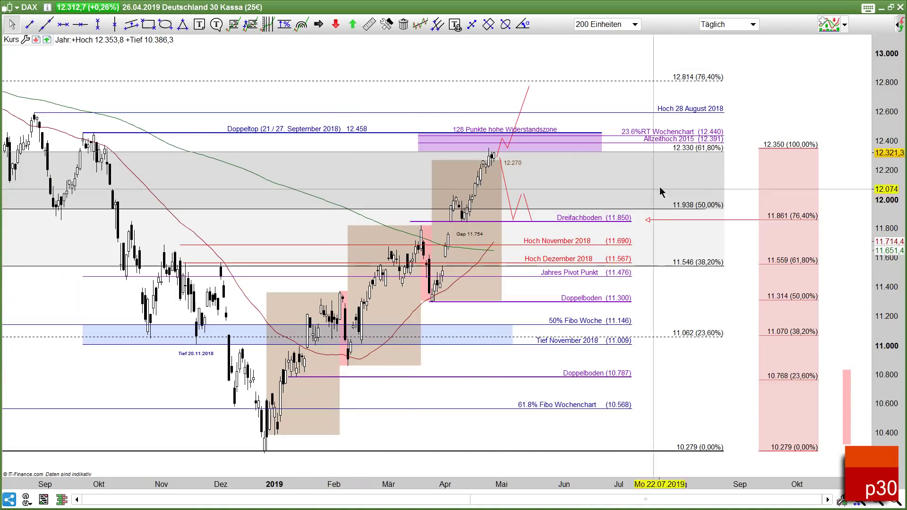
right_click(741, 125)
click(744, 103)
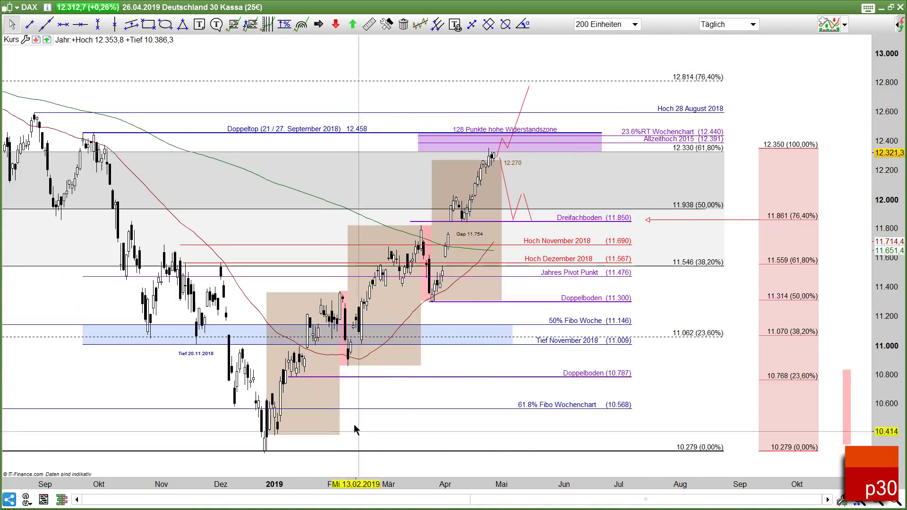
scroll(378, 424, down, 2)
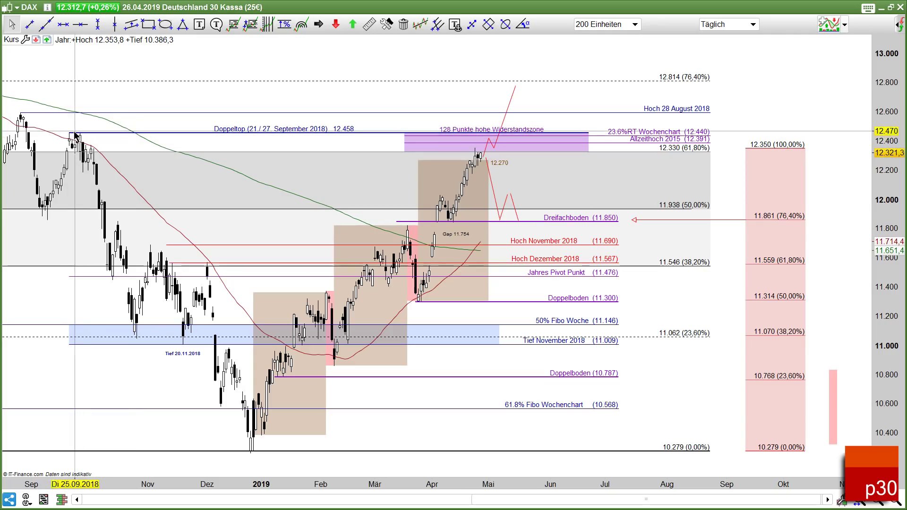
Show the price 12.597 in the label of the "Hoch 28 August 2018" line.
scroll(94, 128, up, 3)
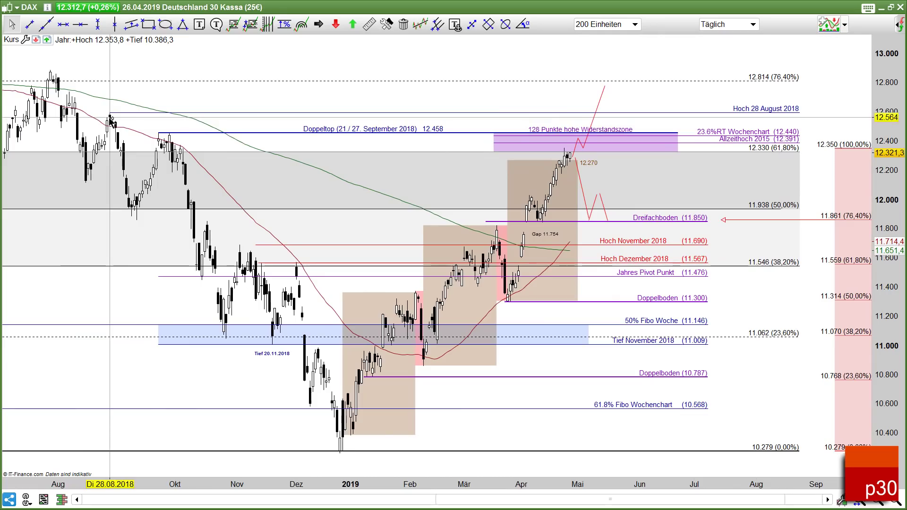
right_click(787, 114)
click(791, 116)
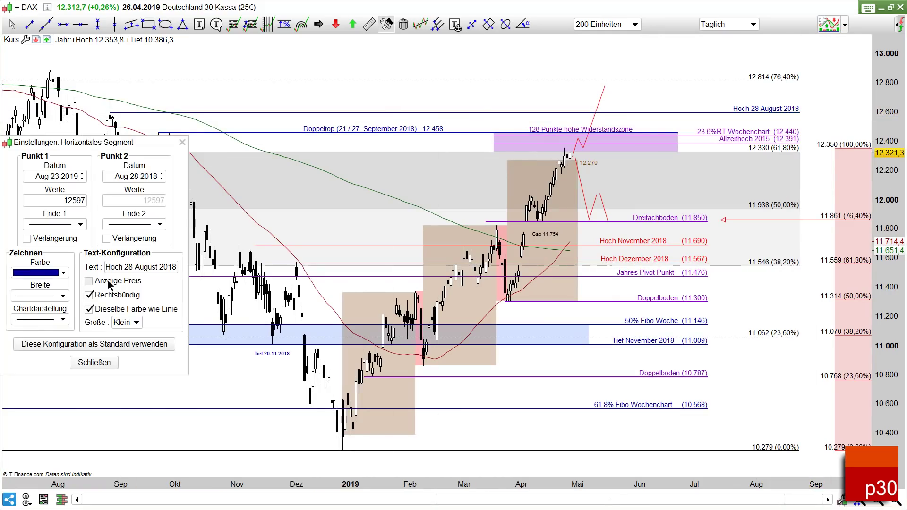
click(95, 364)
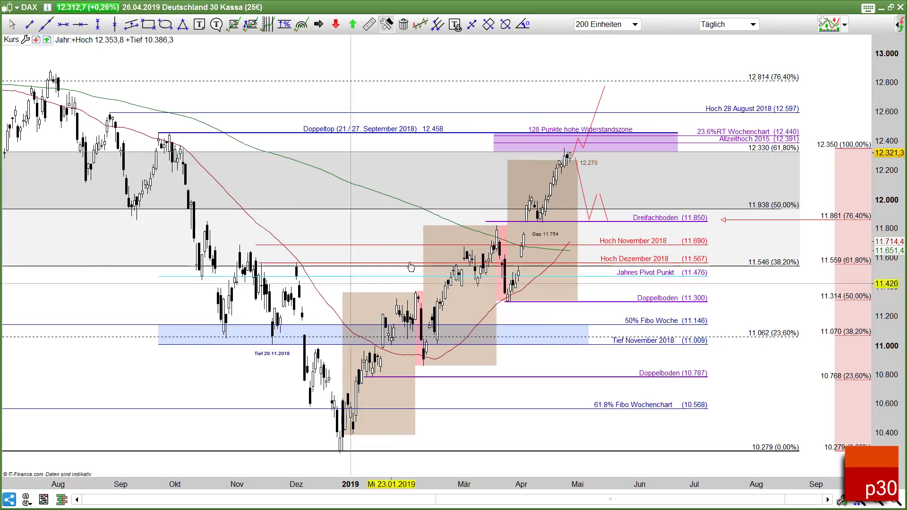
Copy the pink rectangle marking the late-March decline and place it beside the current high, reaching from about 12.350 down to about 11.850.
scroll(819, 126, right, 5)
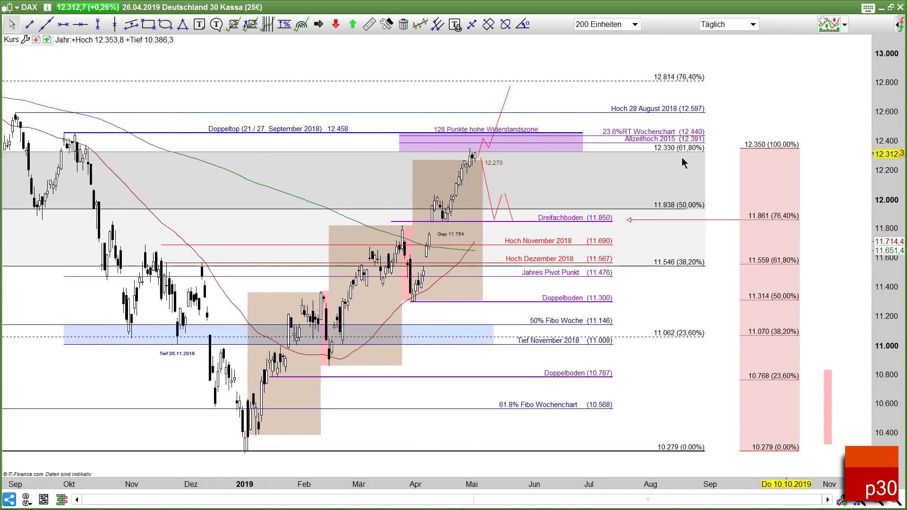
right_click(768, 74)
click(769, 74)
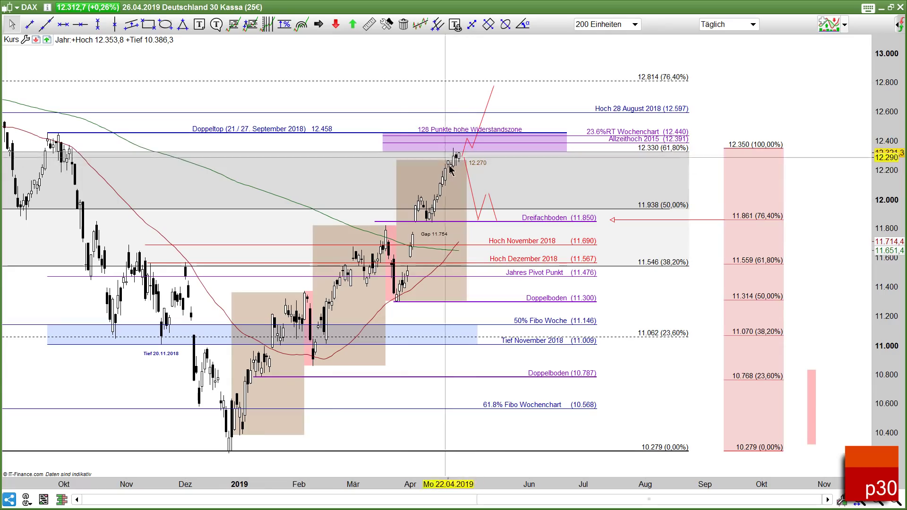
right_click(392, 226)
click(402, 243)
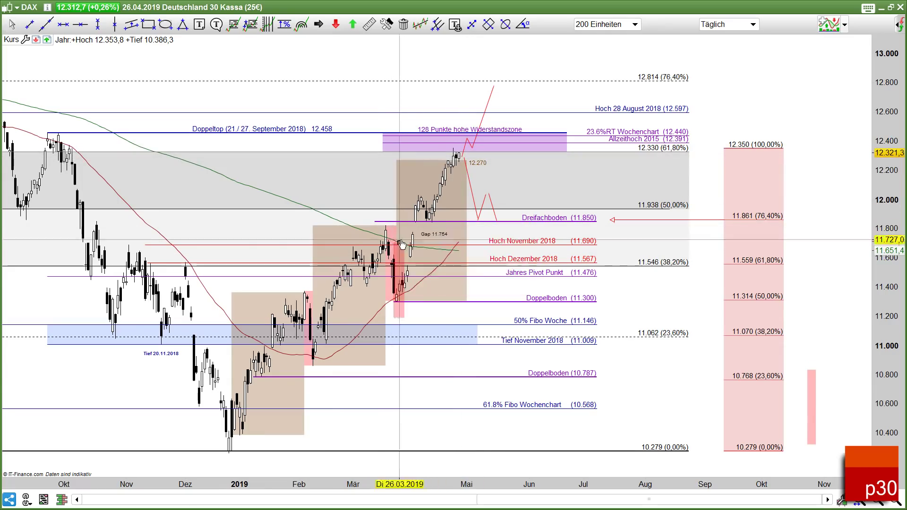
click(473, 151)
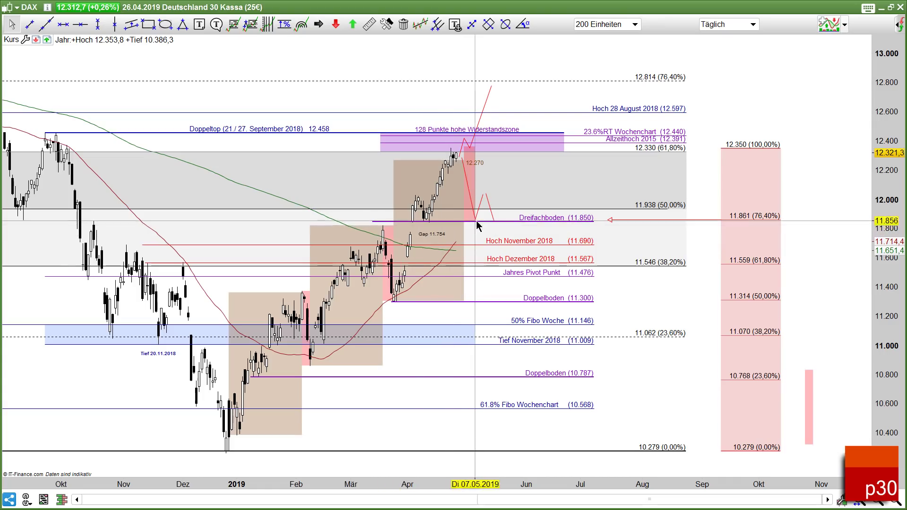
Examine the daily chart's resistance zone, earlier highs, Fibonacci levels and the two projected price paths.
right_click(806, 209)
key(Escape)
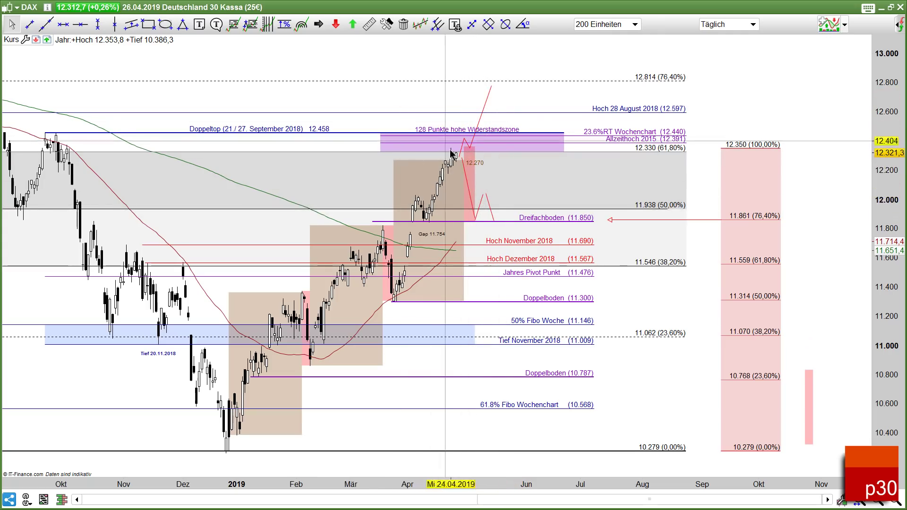
right_click(768, 93)
key(Escape)
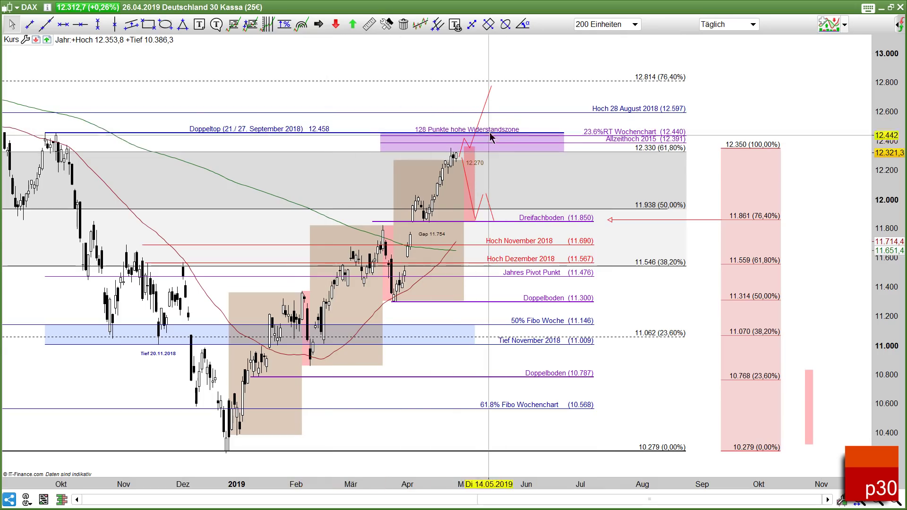
right_click(788, 113)
key(Escape)
drag(877, 95, 875, 126)
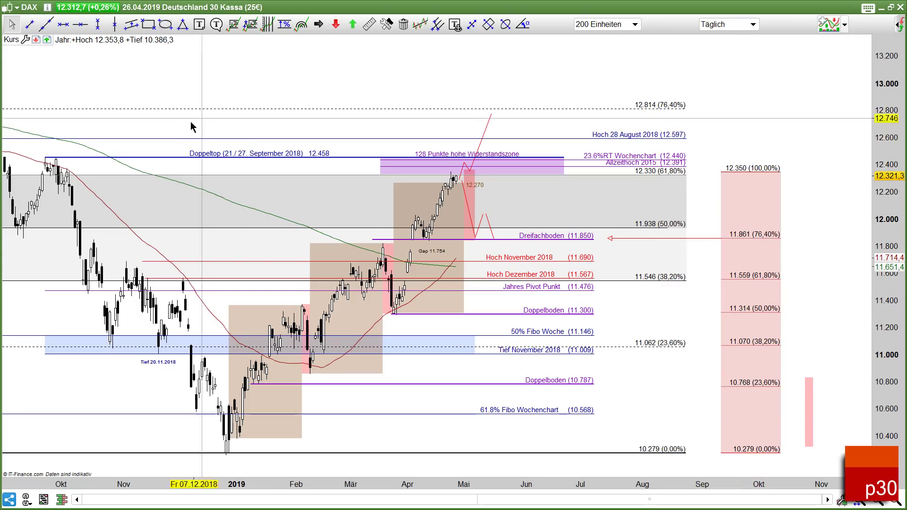
scroll(310, 138, left, 5)
right_click(373, 90)
click(479, 245)
scroll(480, 246, right, 4)
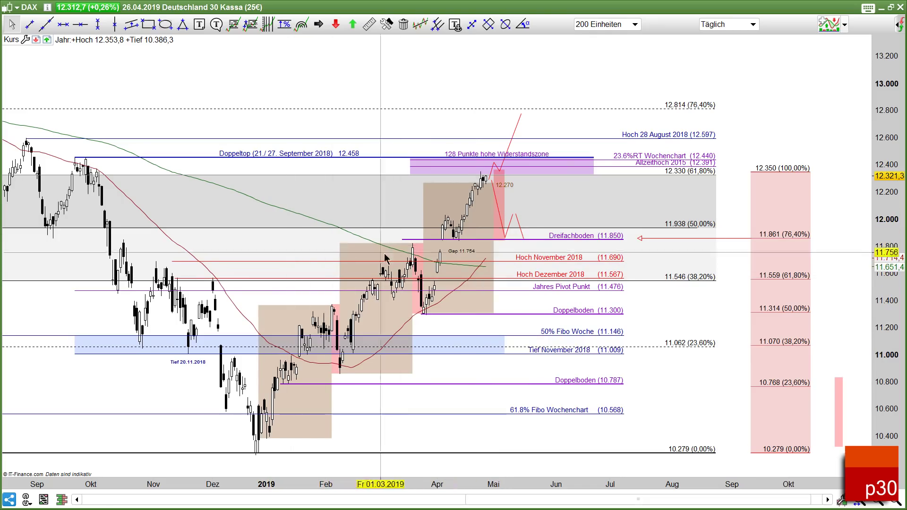
right_click(693, 324)
click(680, 416)
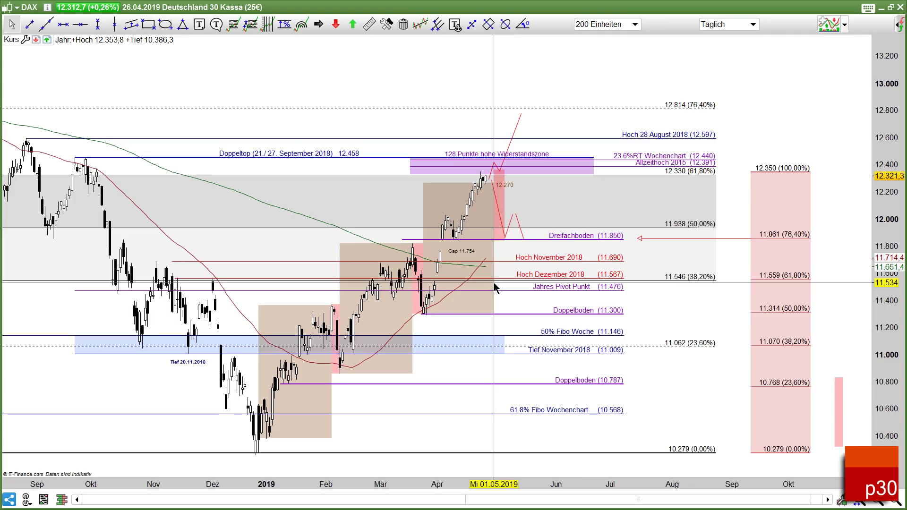
right_click(845, 125)
click(525, 217)
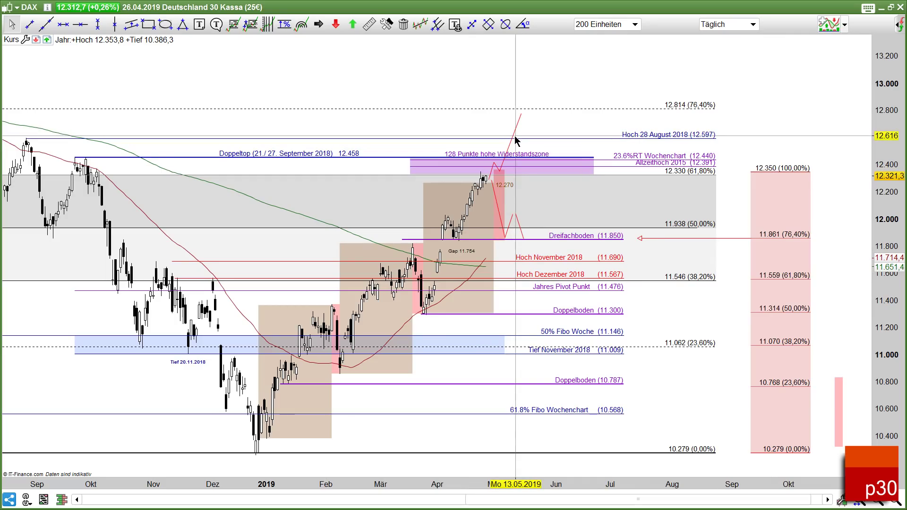
right_click(746, 86)
click(736, 202)
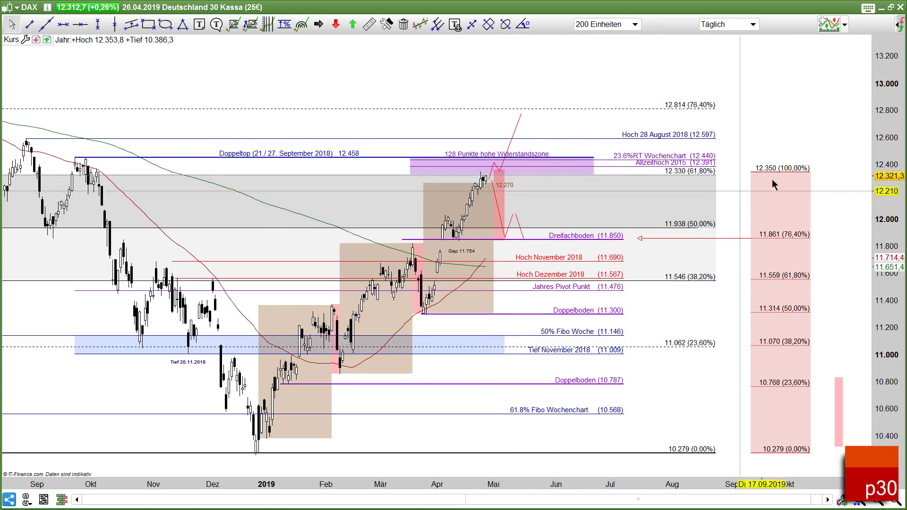
right_click(794, 144)
key(Escape)
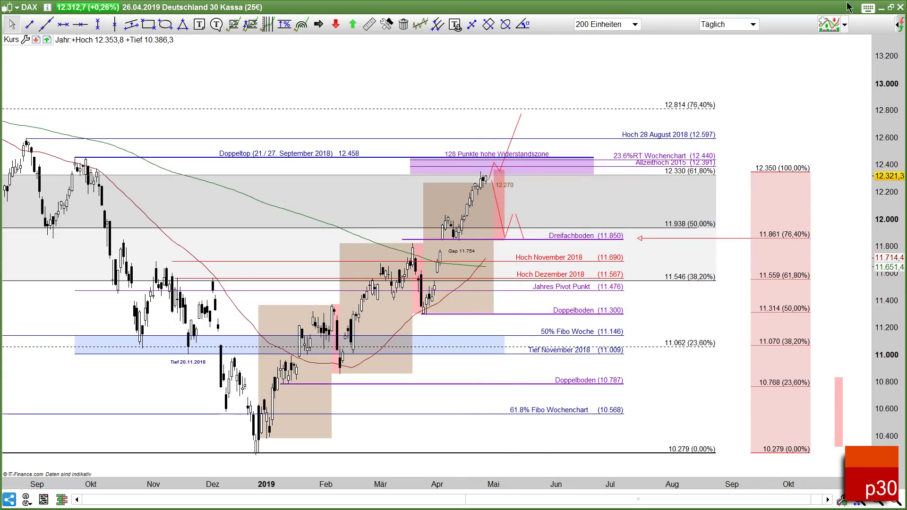
Switch to the weekly DAX chart at full size and examine the falling red channel and the projection box up to November 2020.
click(890, 8)
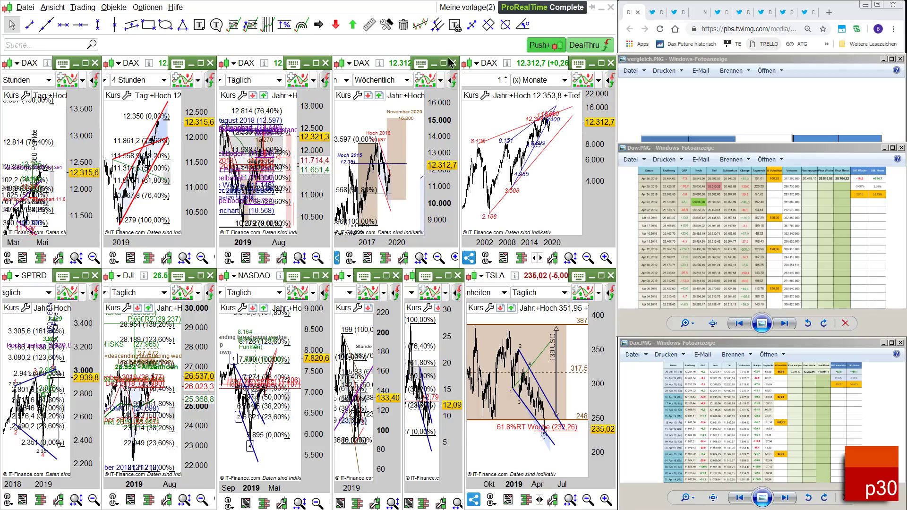
click(444, 64)
right_click(463, 166)
key(Escape)
drag(881, 436, 881, 467)
right_click(847, 371)
key(Escape)
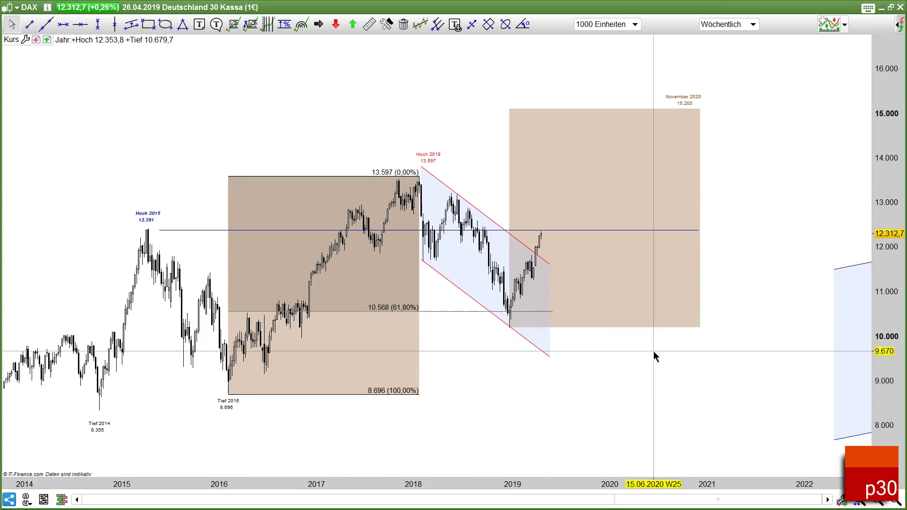
right_click(672, 329)
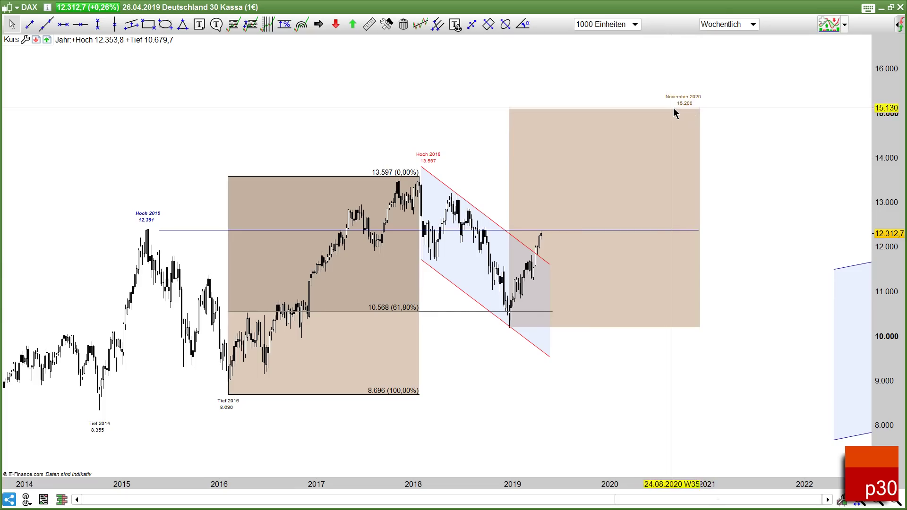
right_click(739, 150)
click(738, 149)
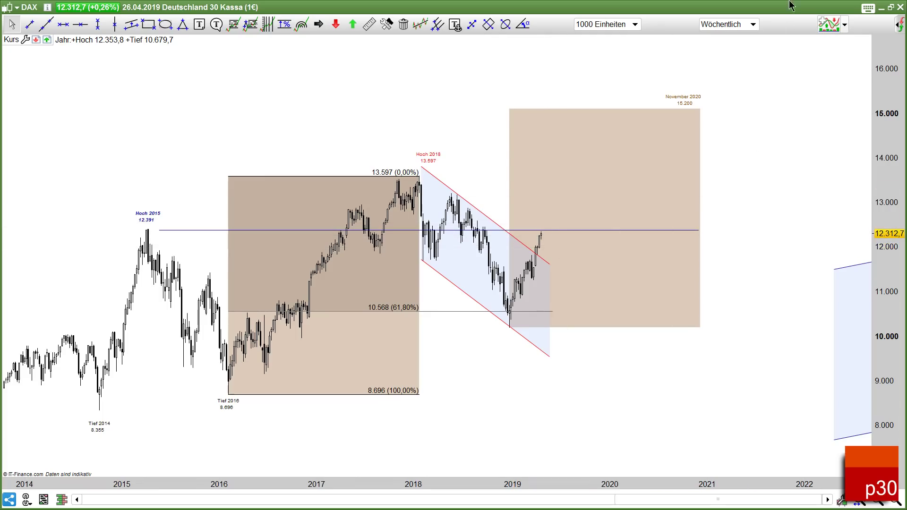
right_click(746, 195)
click(571, 291)
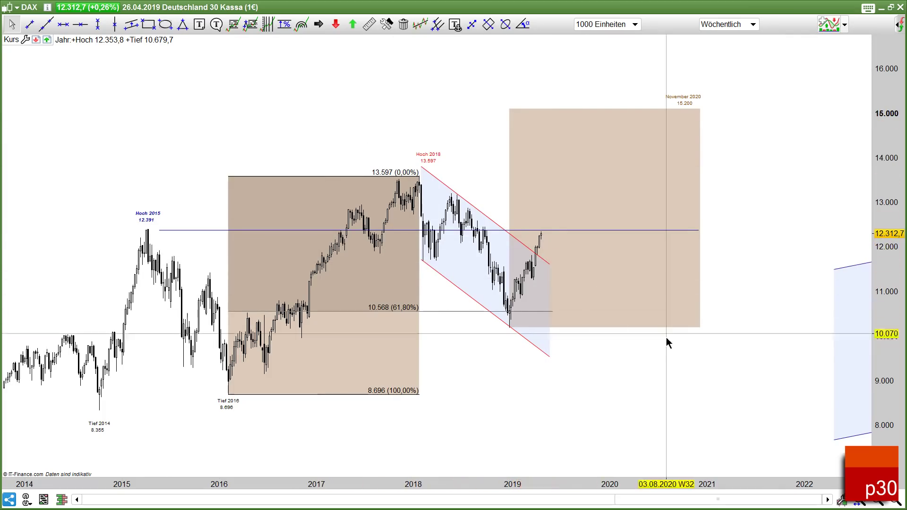
Move the blue rising channel onto the weekly price action, with its lower edge starting at the "Tief 2014" low and following the 2016 low.
right_click(649, 393)
click(455, 409)
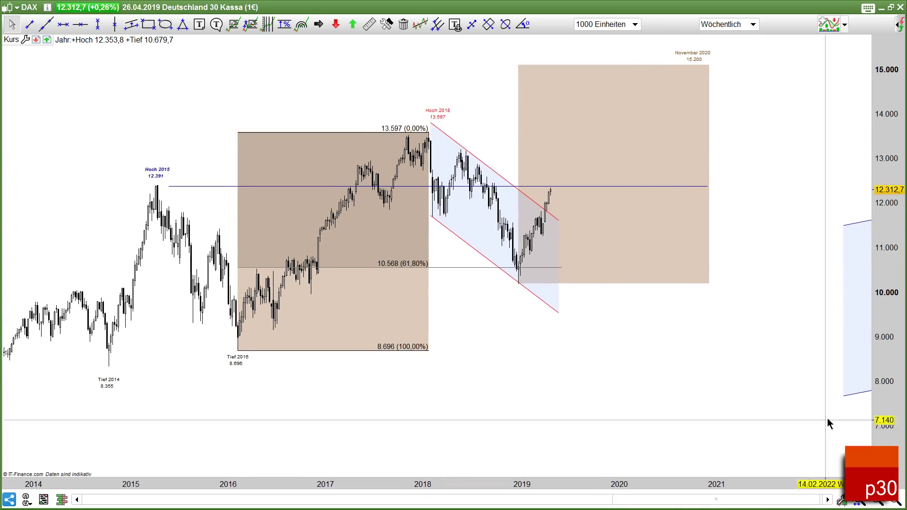
right_click(846, 395)
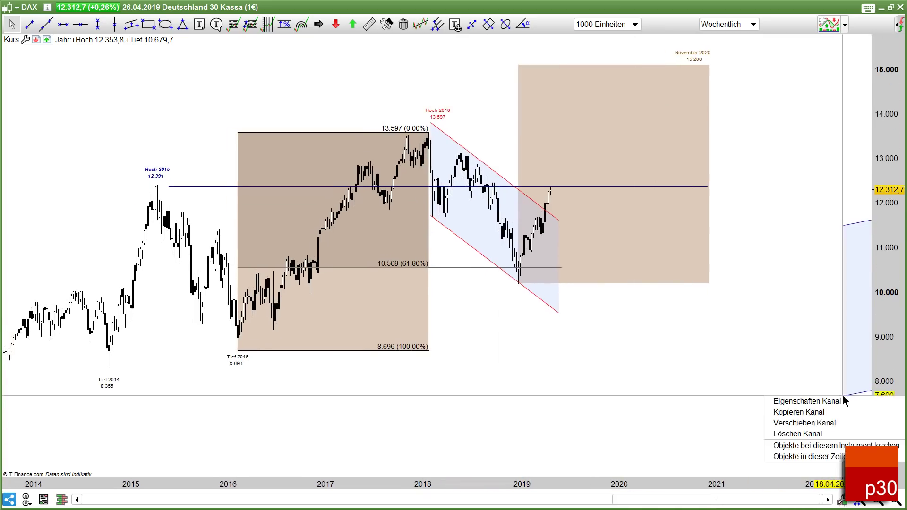
click(808, 422)
click(116, 369)
right_click(532, 430)
key(Escape)
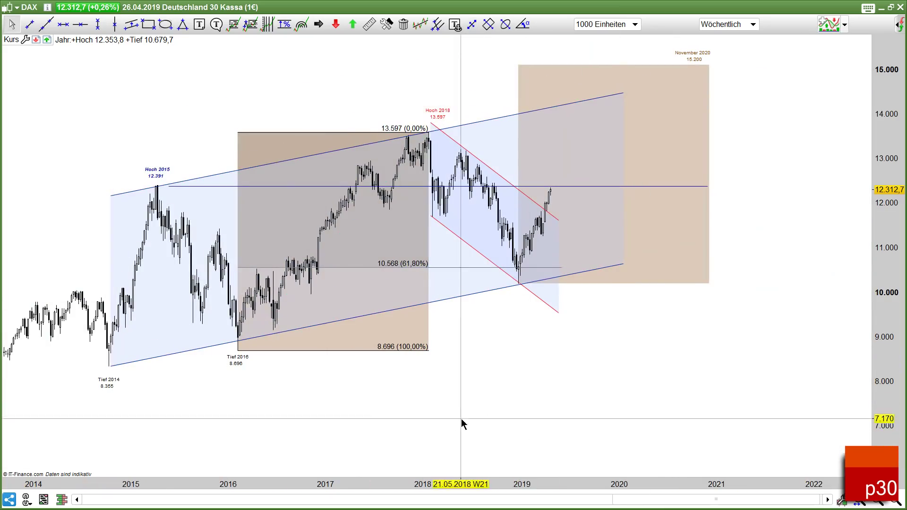
Shift the blue rising channel slightly earlier on the weekly chart, so its lower edge begins just before the "Tief 2014" low.
scroll(411, 441, up, 2)
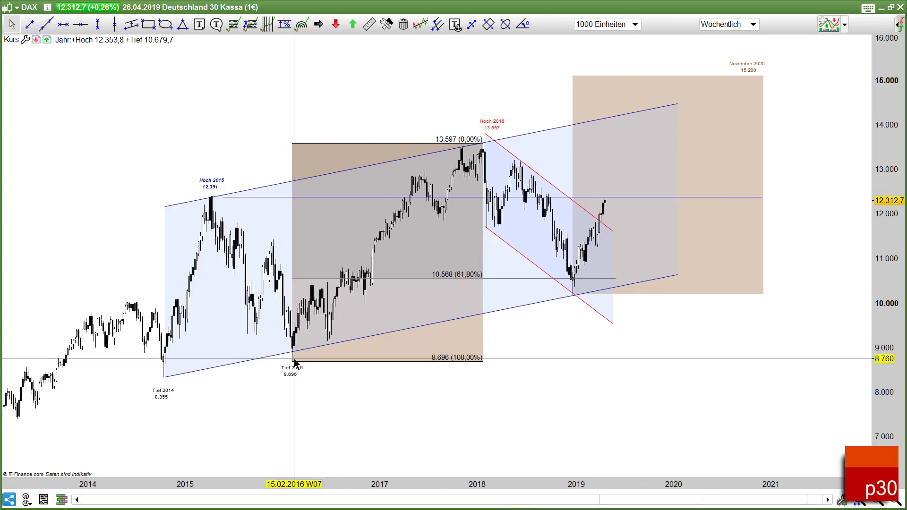
right_click(168, 376)
click(169, 376)
right_click(169, 376)
click(177, 405)
click(157, 367)
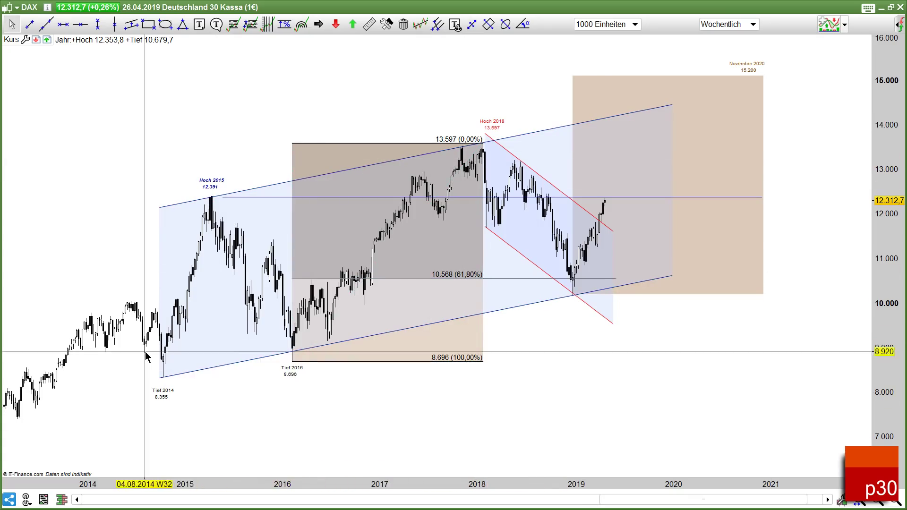
Examine the weekly DAX chart's blue rising channel, falling red channel and projection box up to November 2020.
right_click(578, 410)
click(545, 398)
drag(545, 399, 486, 415)
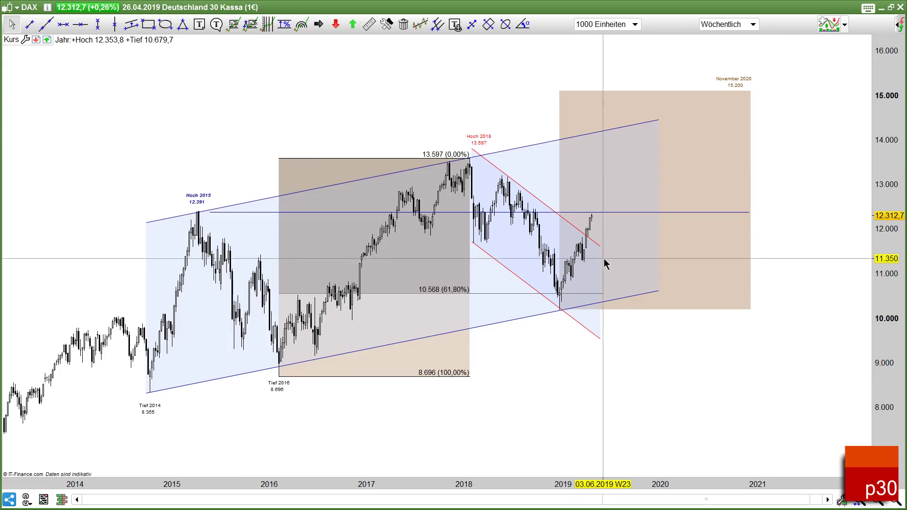
right_click(743, 362)
click(706, 387)
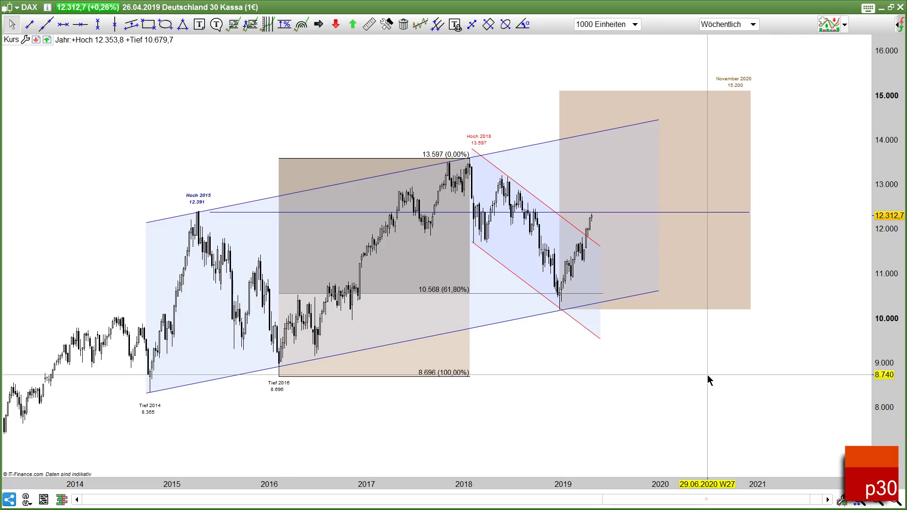
right_click(705, 377)
click(680, 371)
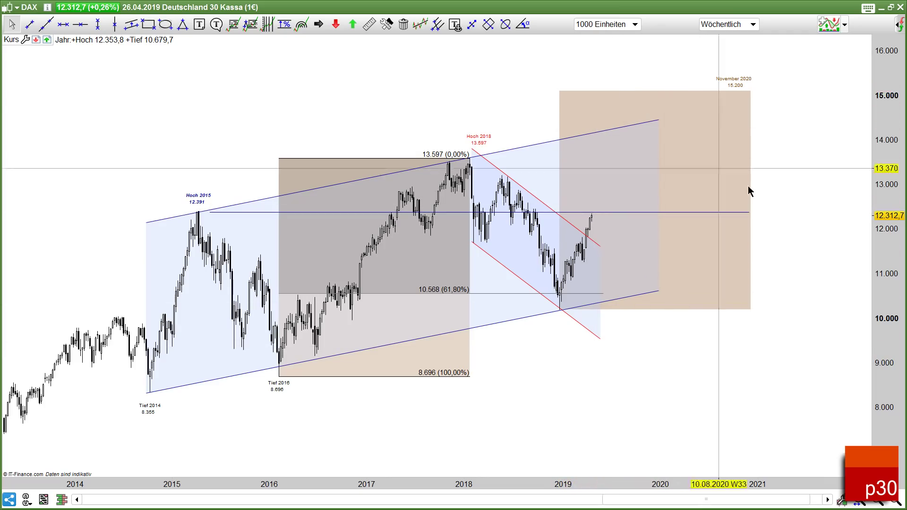
Switch to the monthly DAX chart at full size and examine the long-term red and blue converging trend lines.
click(892, 7)
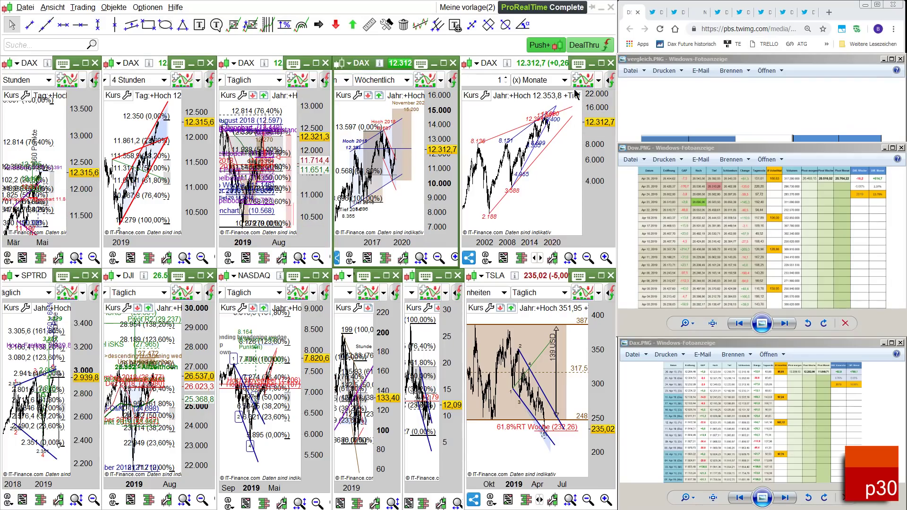
click(598, 62)
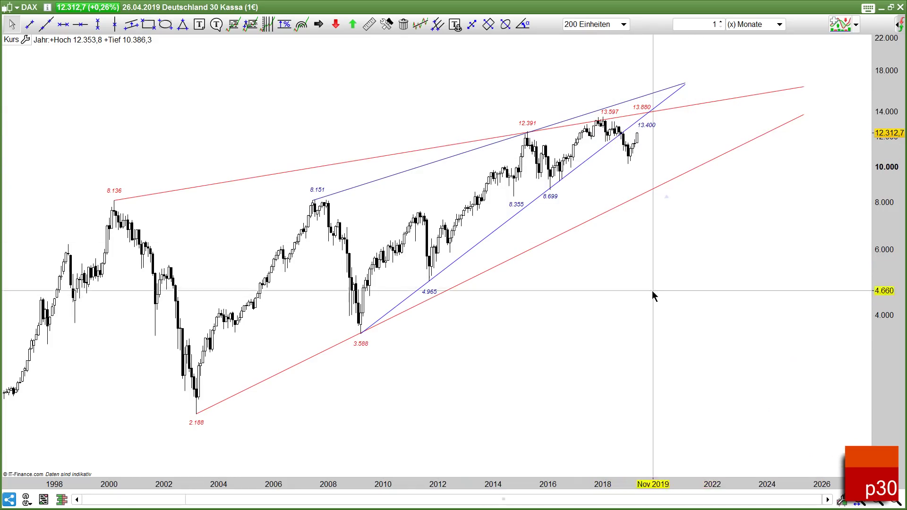
drag(638, 297, 620, 300)
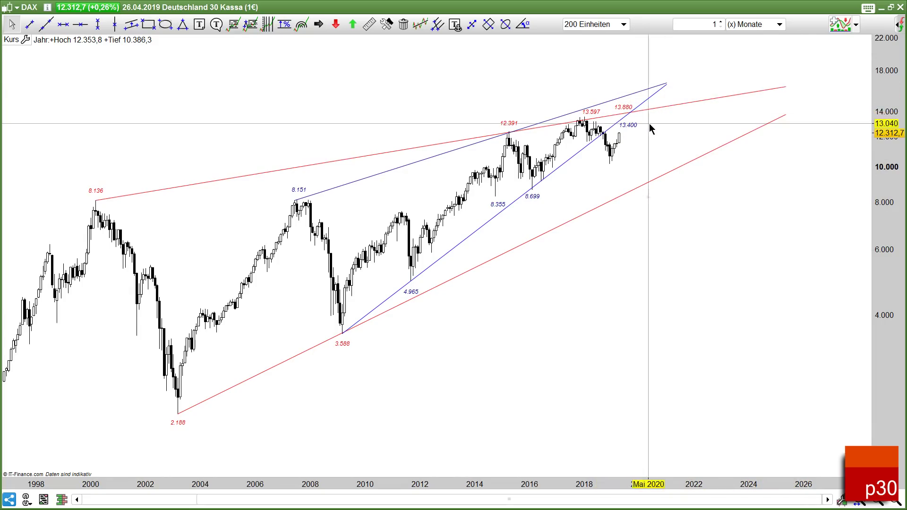
right_click(619, 107)
click(680, 106)
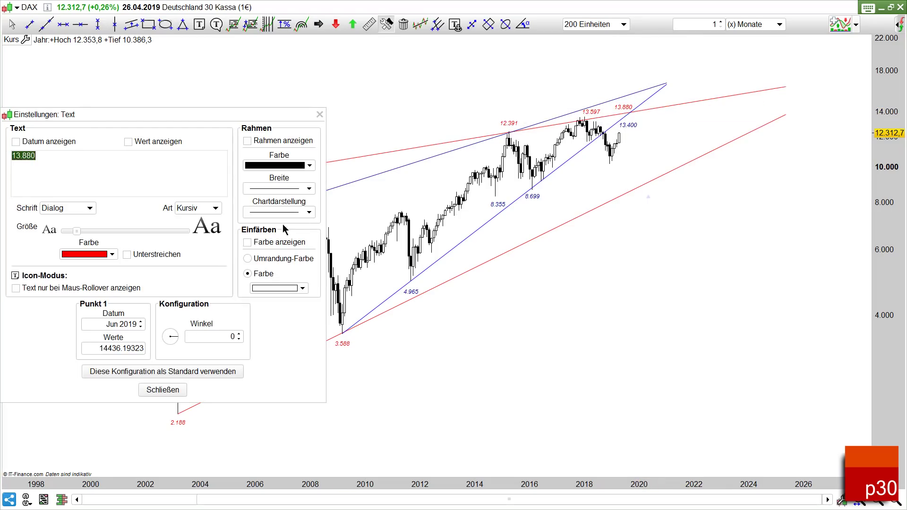
click(319, 114)
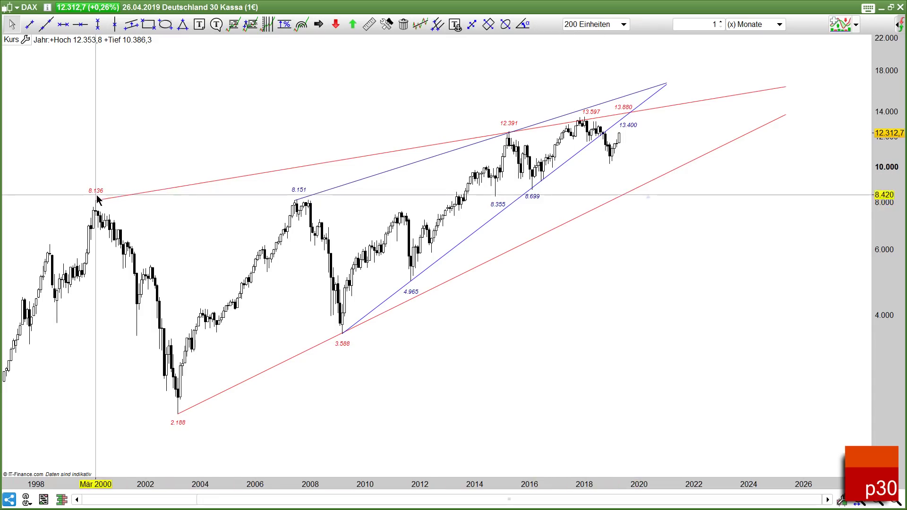
Place a horizontal line at the 8.136 high of March 2000 on the monthly chart and return to the multi-chart layout.
click(81, 24)
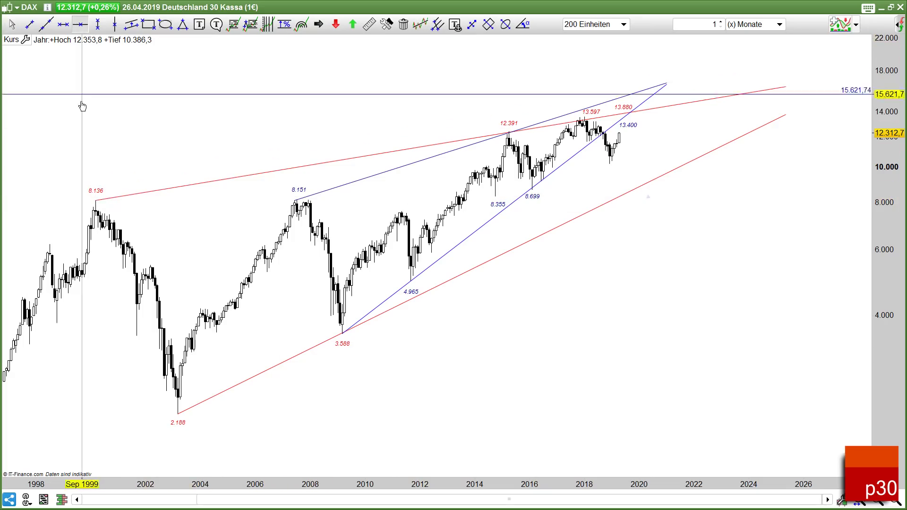
click(100, 202)
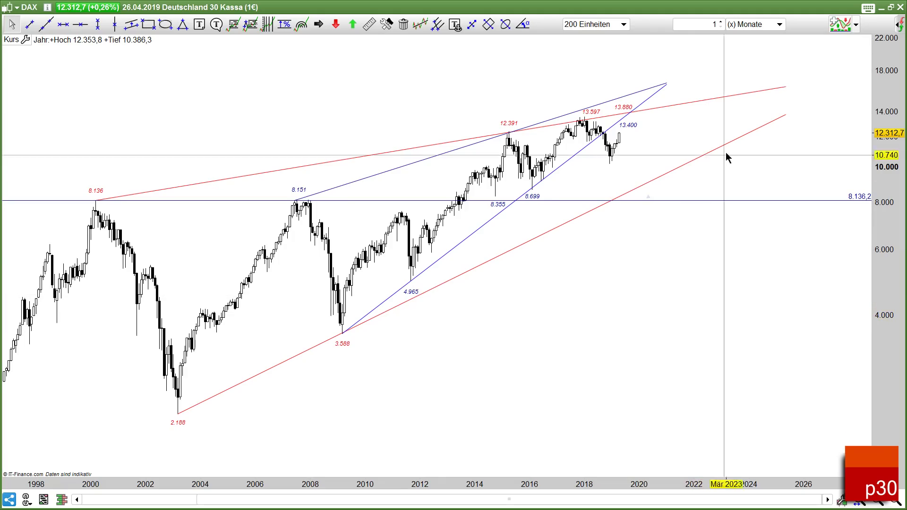
click(889, 8)
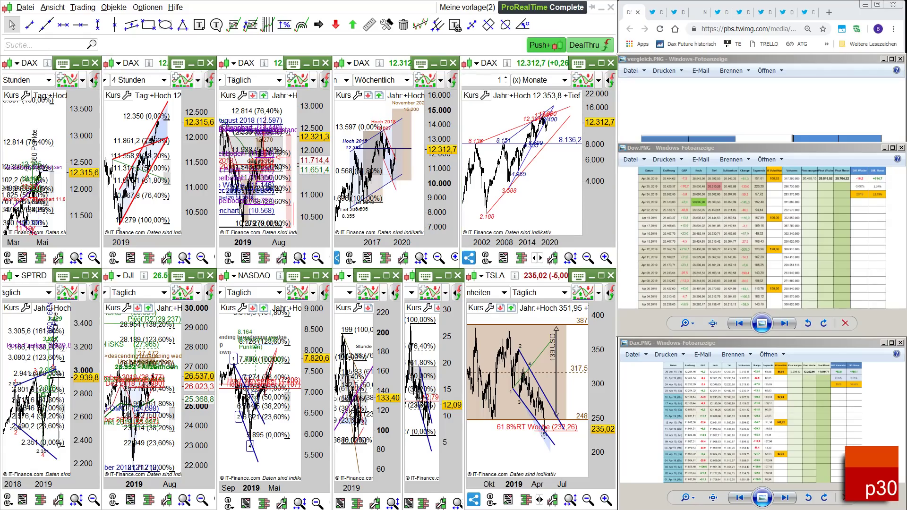
Enlarge the first DAX chart to full size and set its timeframe to 5 minutes.
click(85, 63)
right_click(277, 212)
key(Escape)
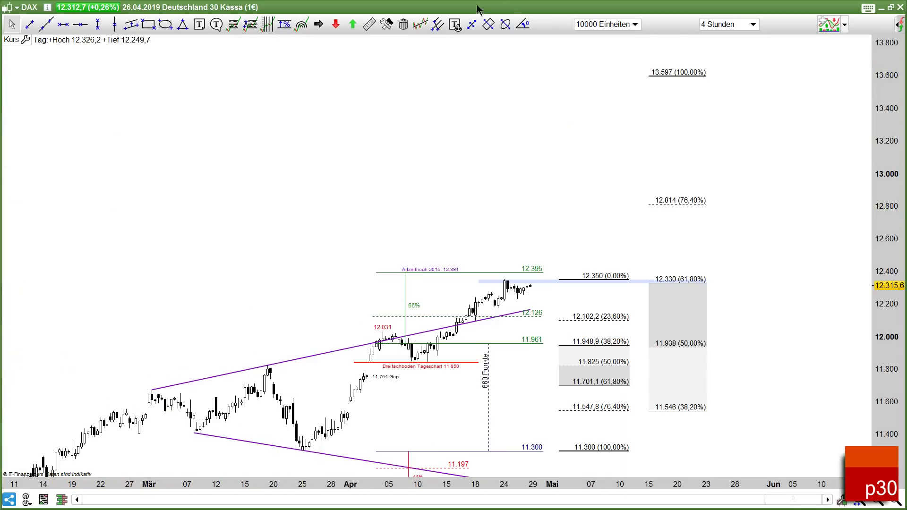
click(712, 29)
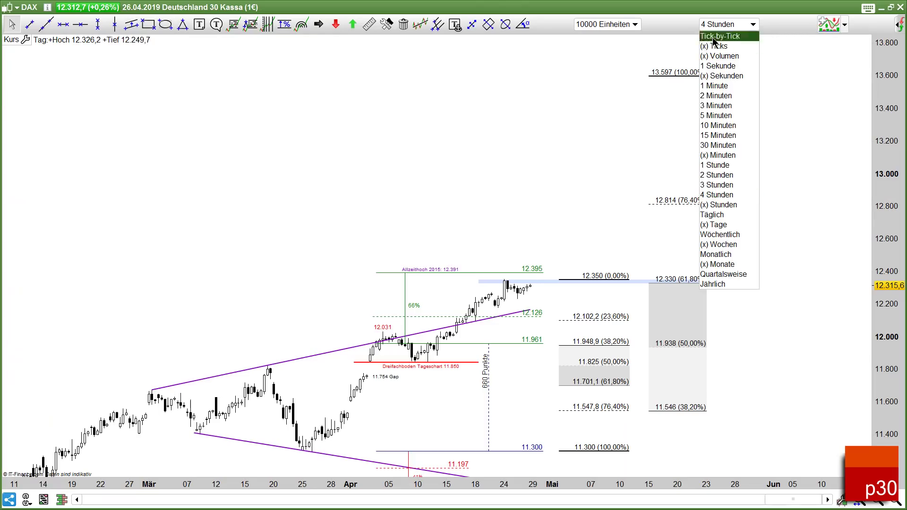
click(716, 116)
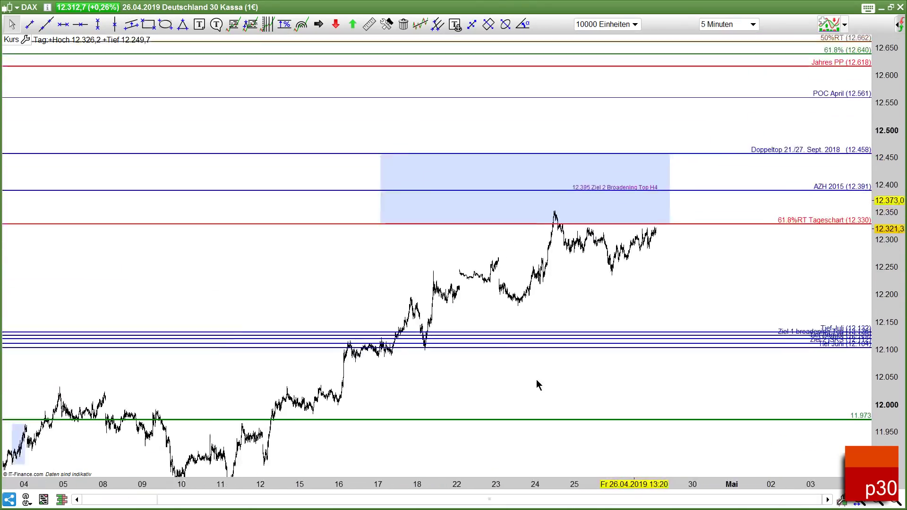
Examine the 5-minute chart's blue target zone between the 12.330 retracement and the 12.458 double top in close-up.
scroll(536, 379, up, 4)
drag(856, 150, 866, 28)
right_click(747, 149)
key(Escape)
drag(616, 187, 578, 244)
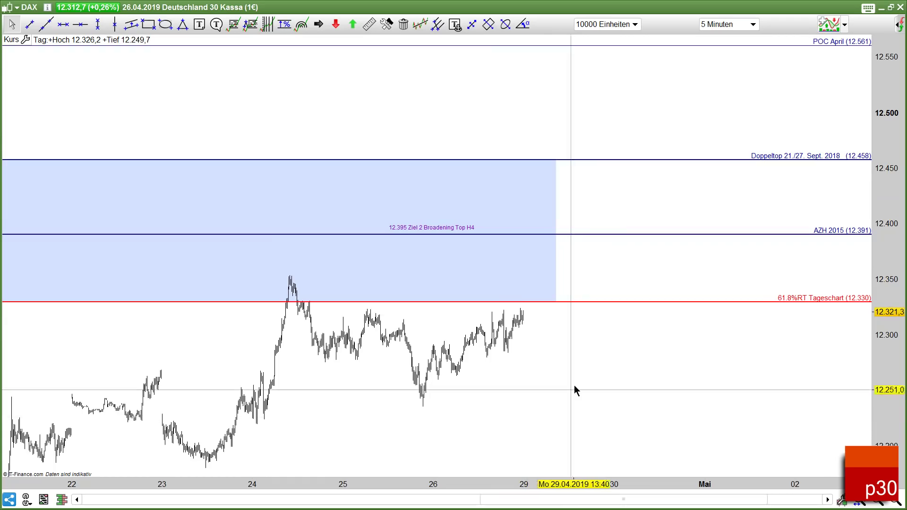
Review the daily DAX chart at full size, including its correction boxes and projected paths, and return to the multi-chart layout.
click(891, 8)
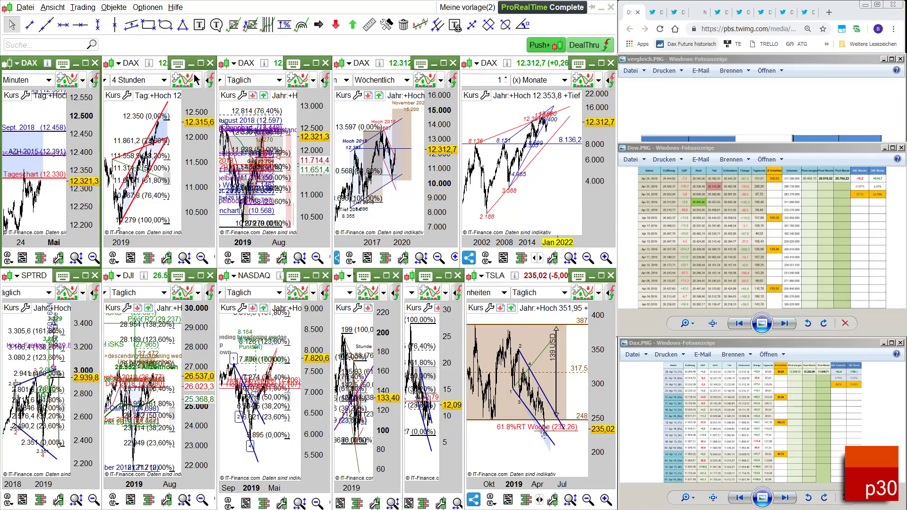
click(315, 63)
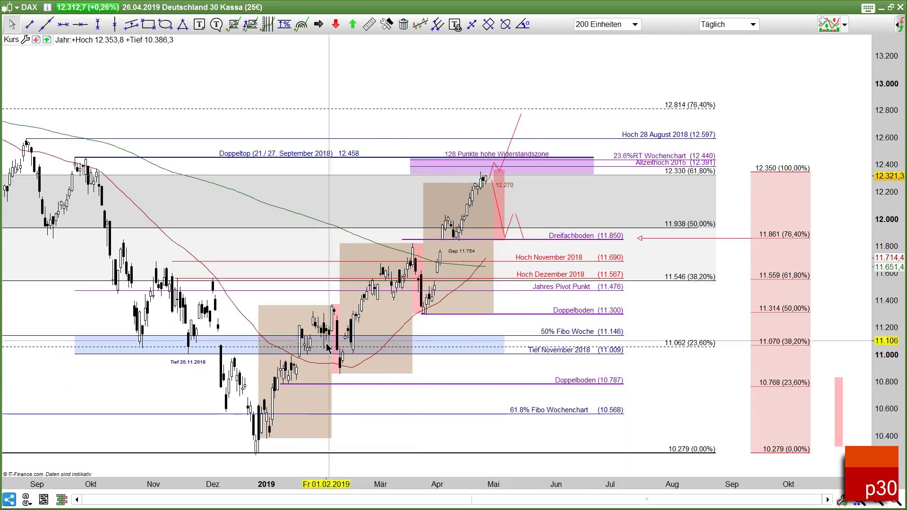
click(890, 7)
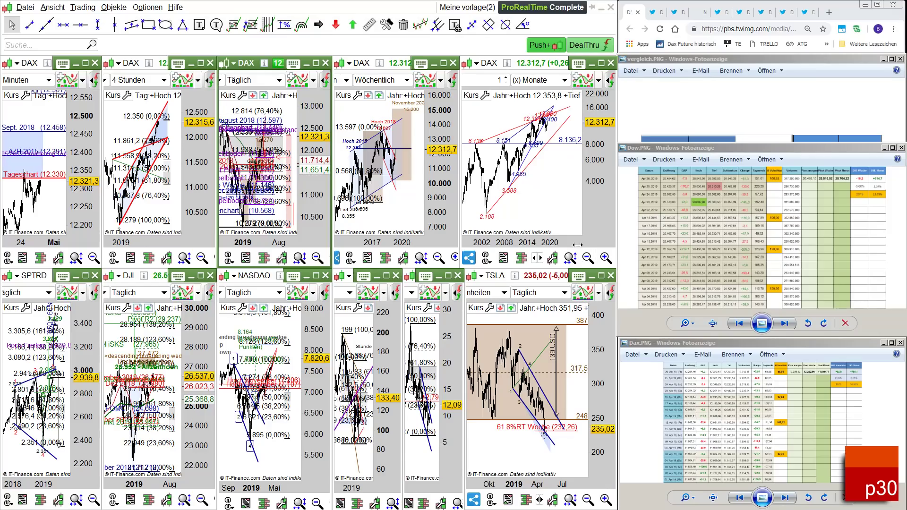
Switch to the browser and examine the SPX wave-count chart and the daily, weekly and monthly Nasdaq 100 charts.
click(877, 6)
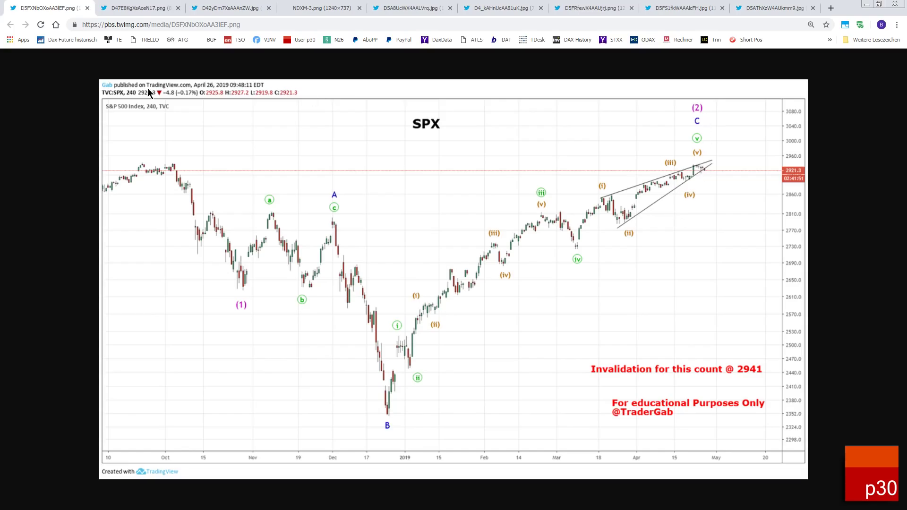
click(140, 14)
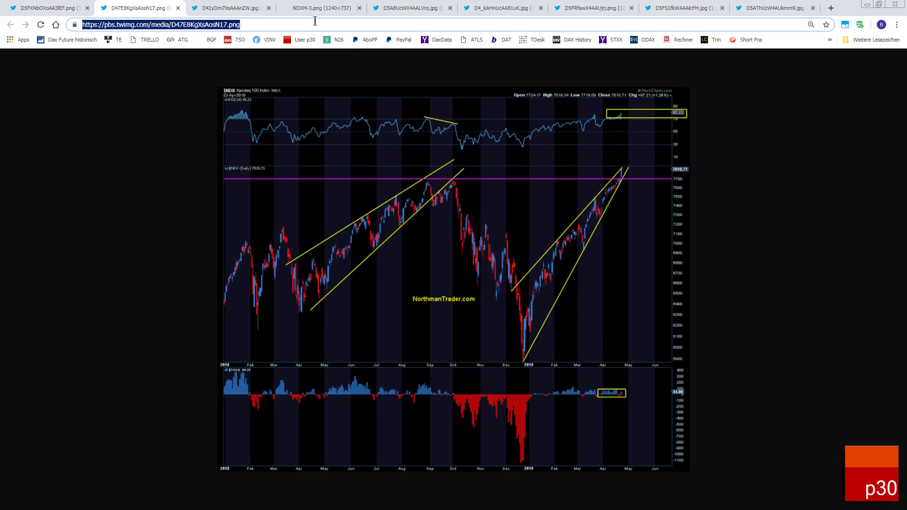
click(247, 11)
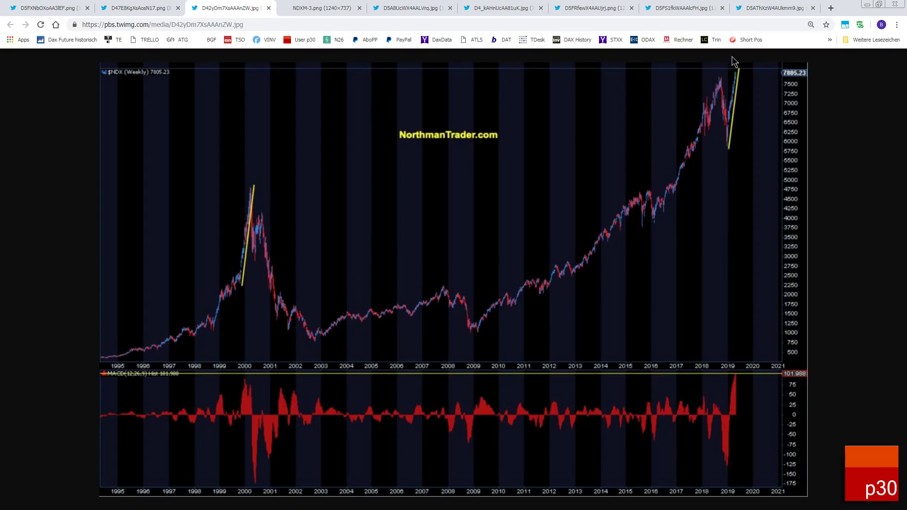
click(304, 8)
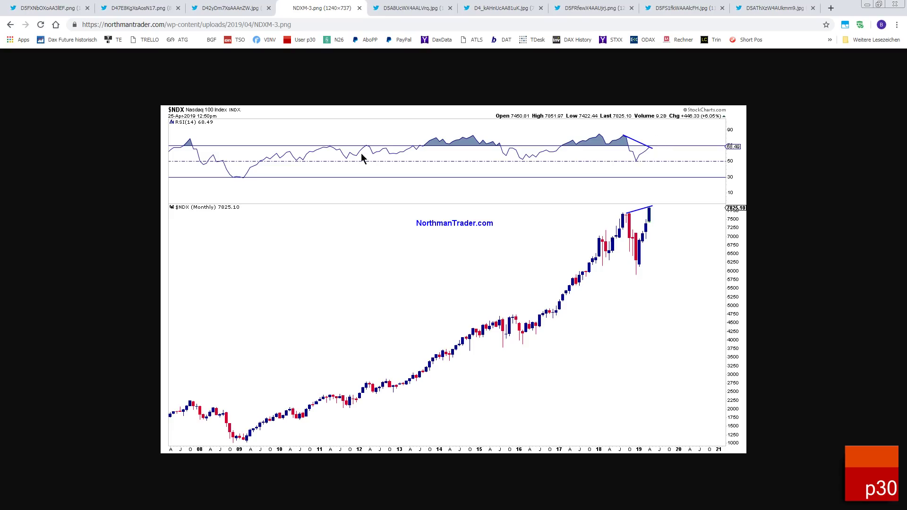
View the Brent oil futures wedge chart and the Dow Jones roller-coaster picture.
click(399, 12)
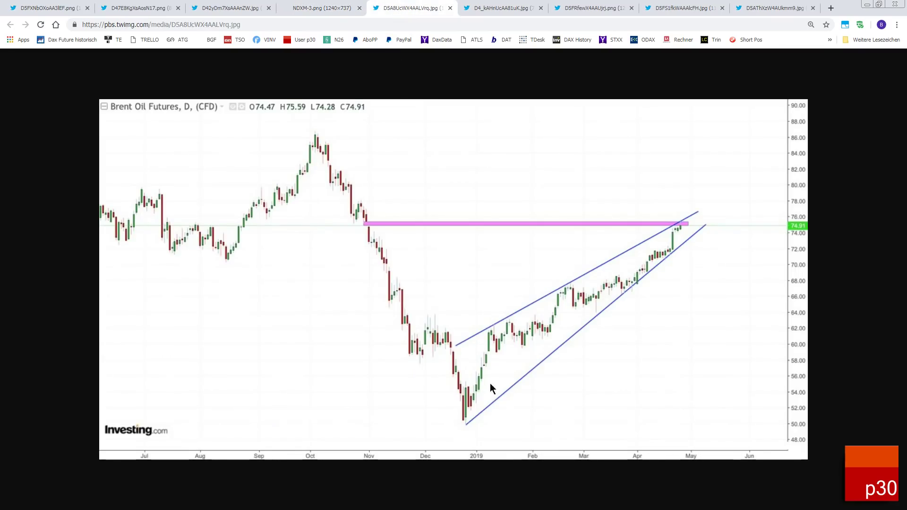
click(498, 9)
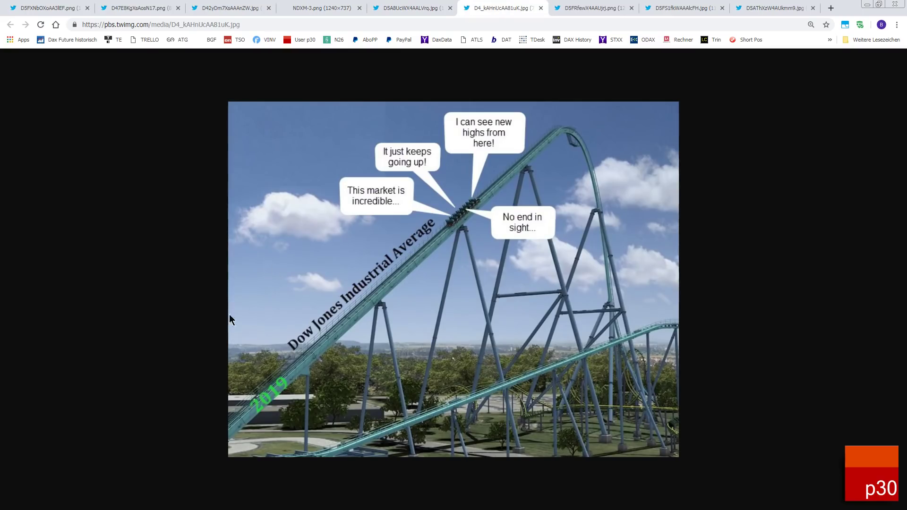
right_click(130, 321)
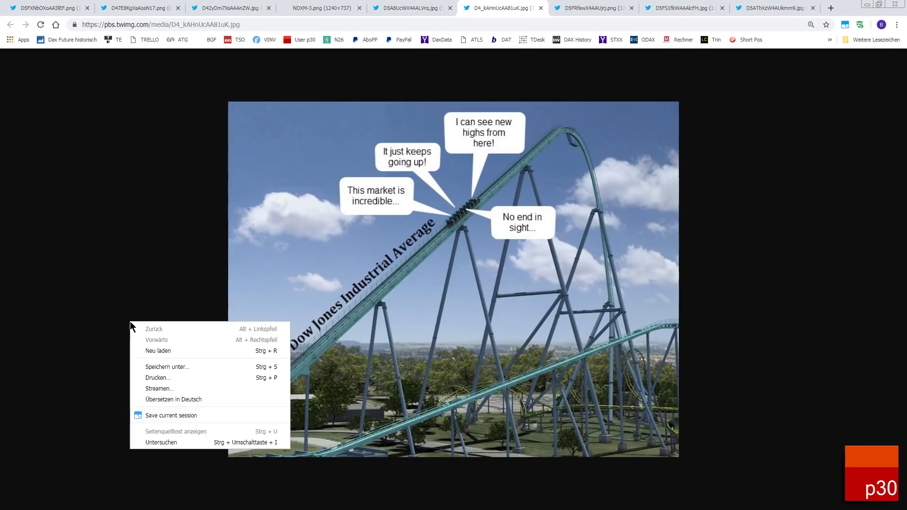
click(496, 10)
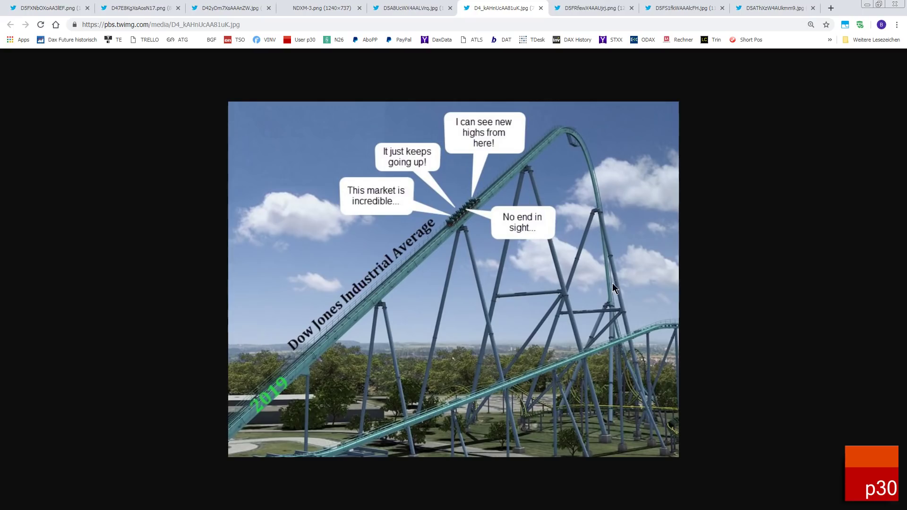
Examine the rising wedges on the UPS, Intel and 3M daily charts, then return to the multi-window layout.
click(593, 14)
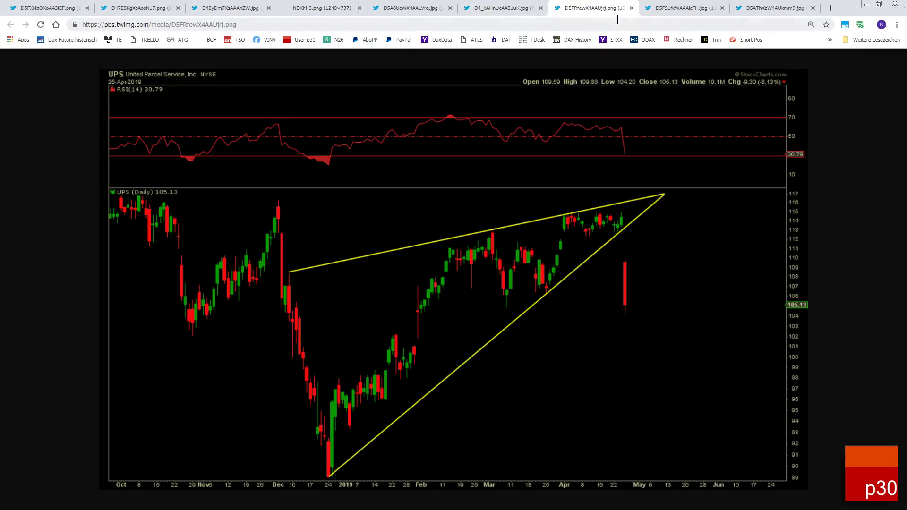
click(670, 14)
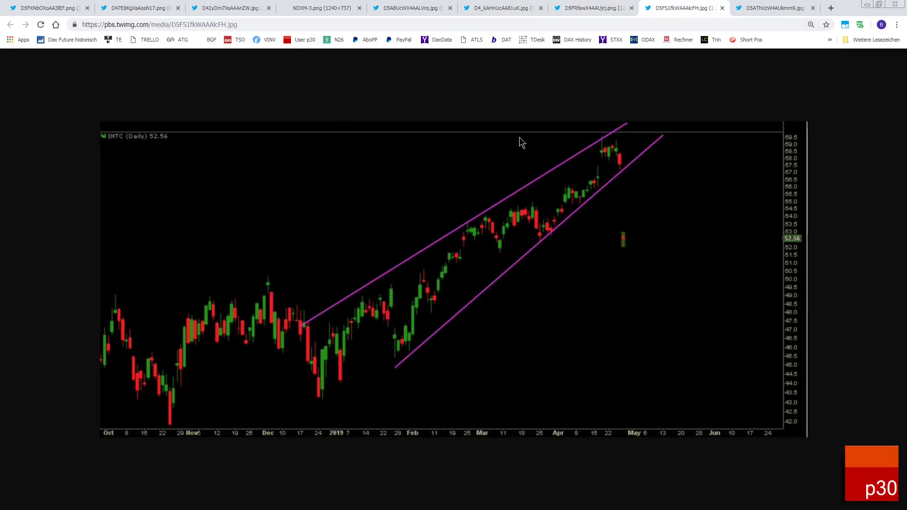
click(769, 12)
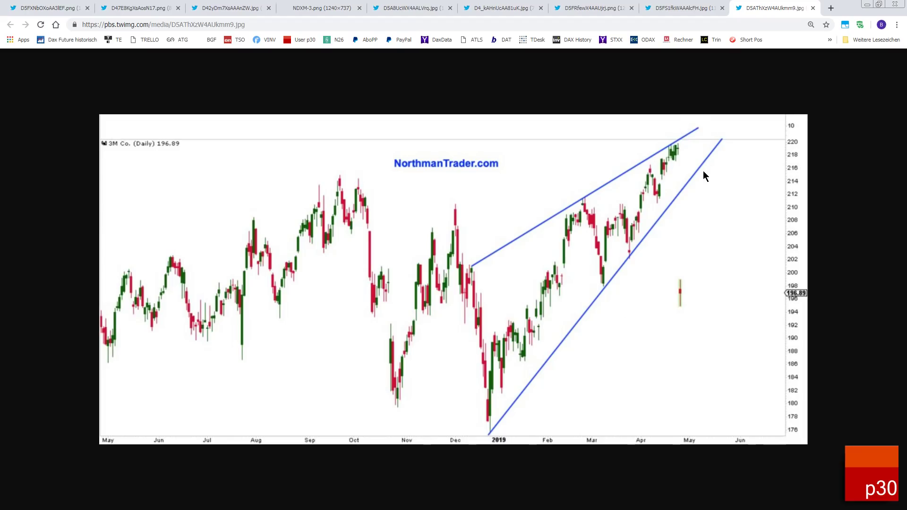
click(880, 5)
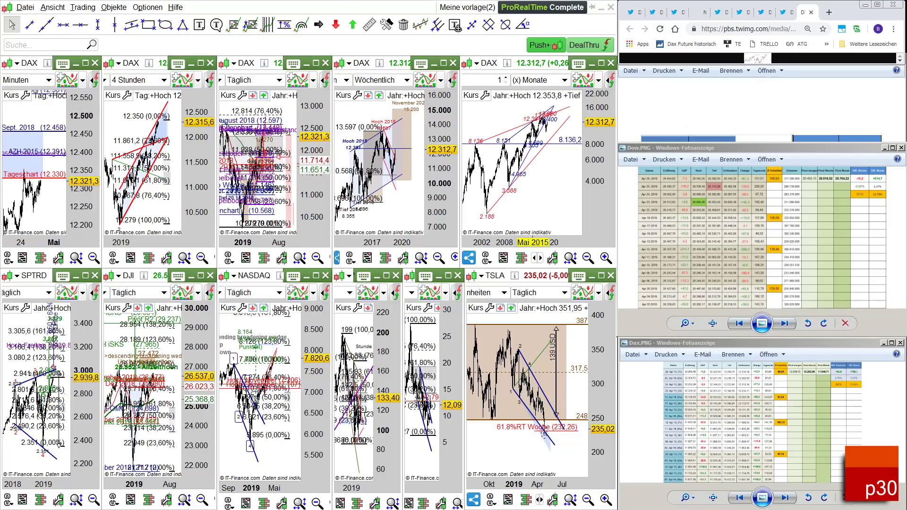
Review the Dow.PNG daily statistics table and the vergleich.PNG weekly and monthly comparison at full size.
click(892, 147)
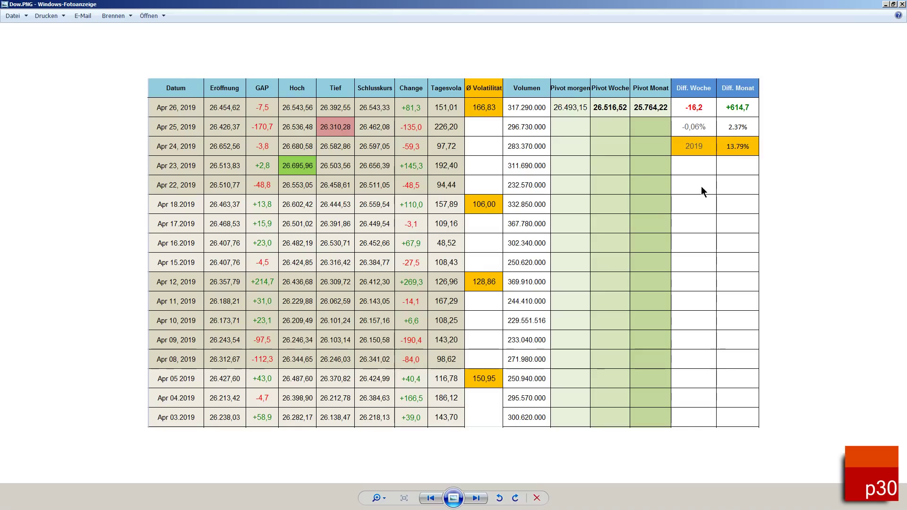
click(893, 5)
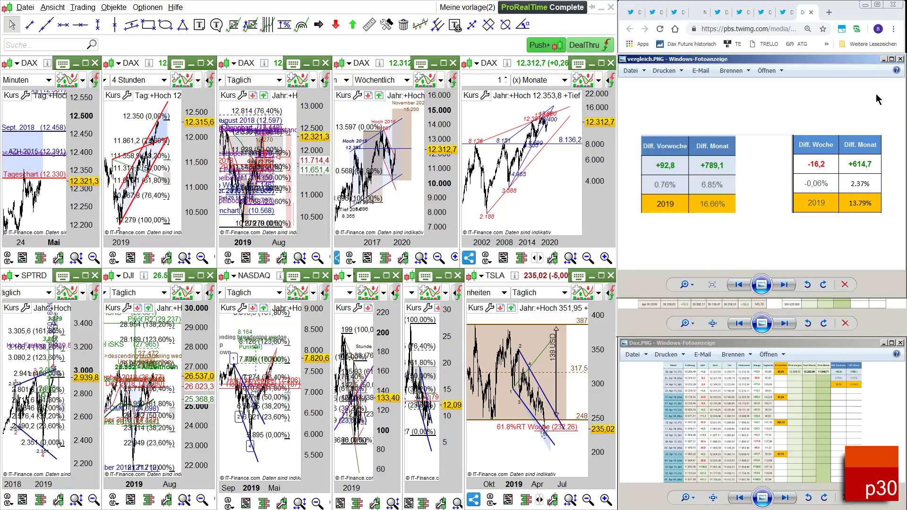
click(893, 61)
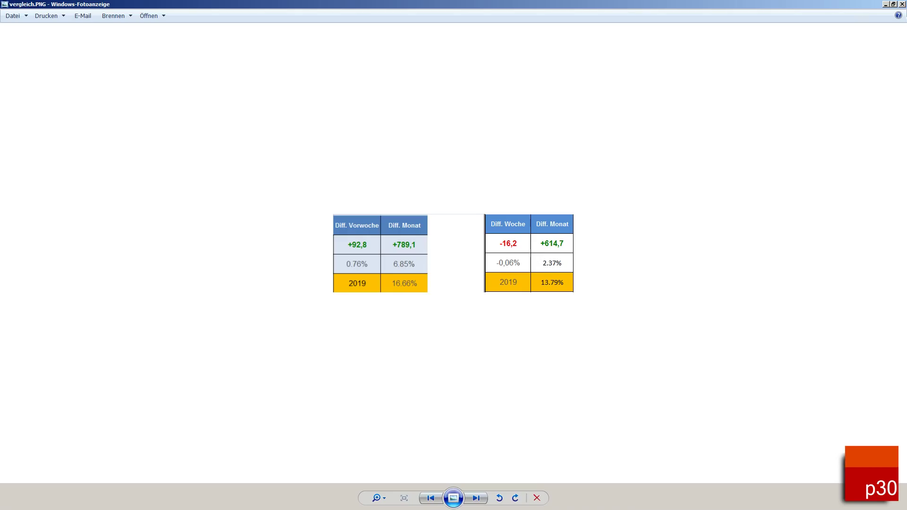
click(893, 4)
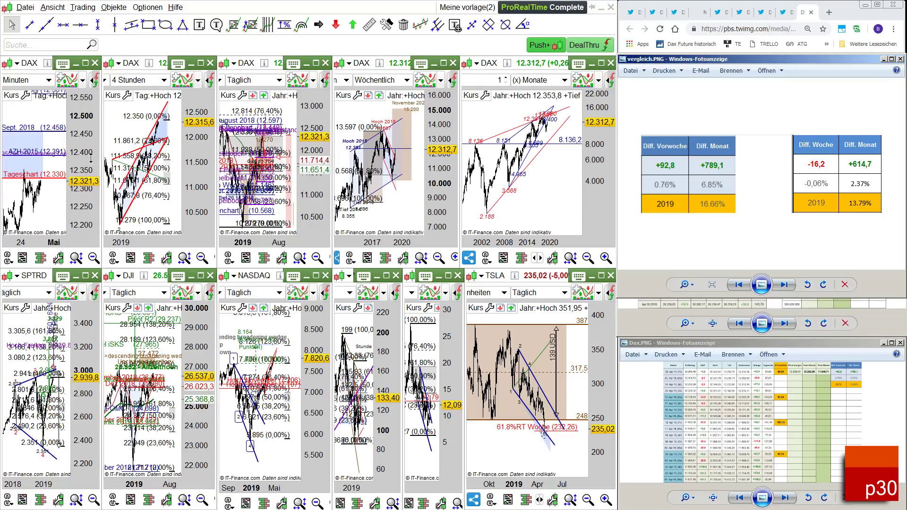
Switch to the daily US 500 chart at full size and examine its broadening formation, price targets and Fibonacci levels.
click(85, 275)
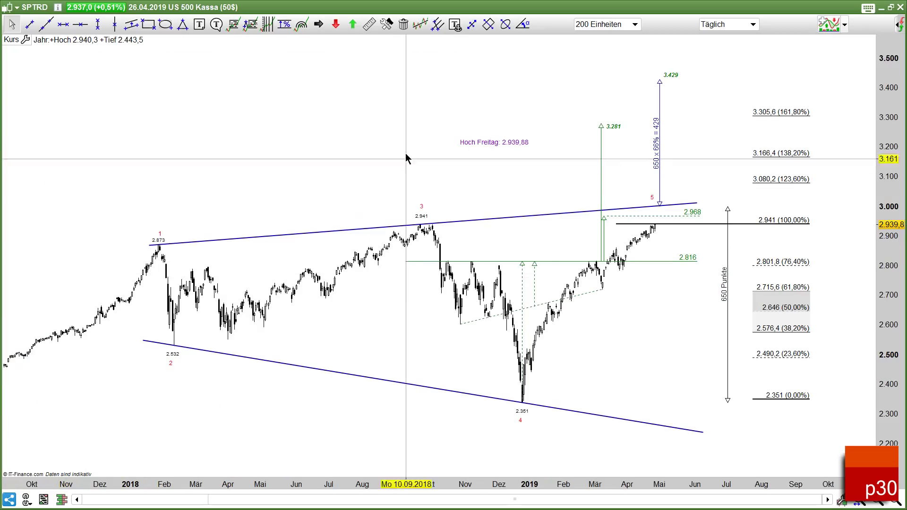
scroll(328, 129, down, 3)
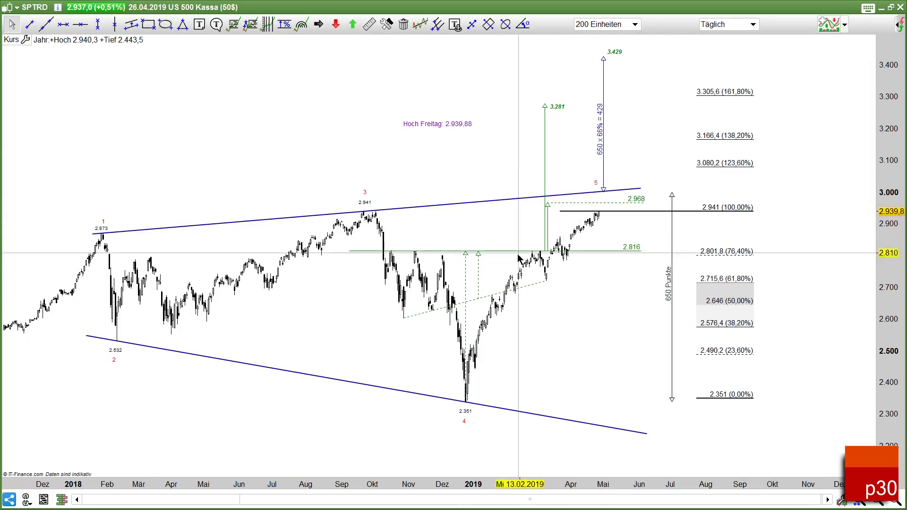
scroll(500, 330, down, 2)
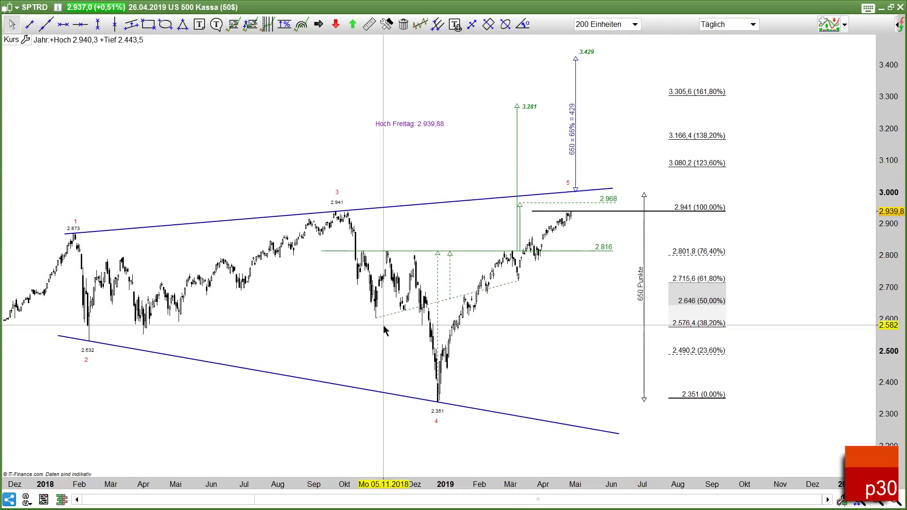
drag(889, 147, 880, 323)
right_click(789, 289)
click(789, 289)
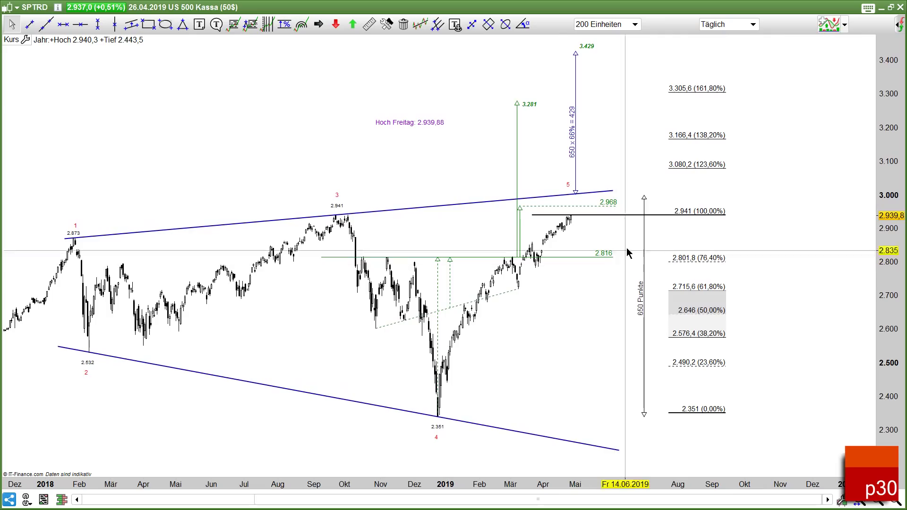